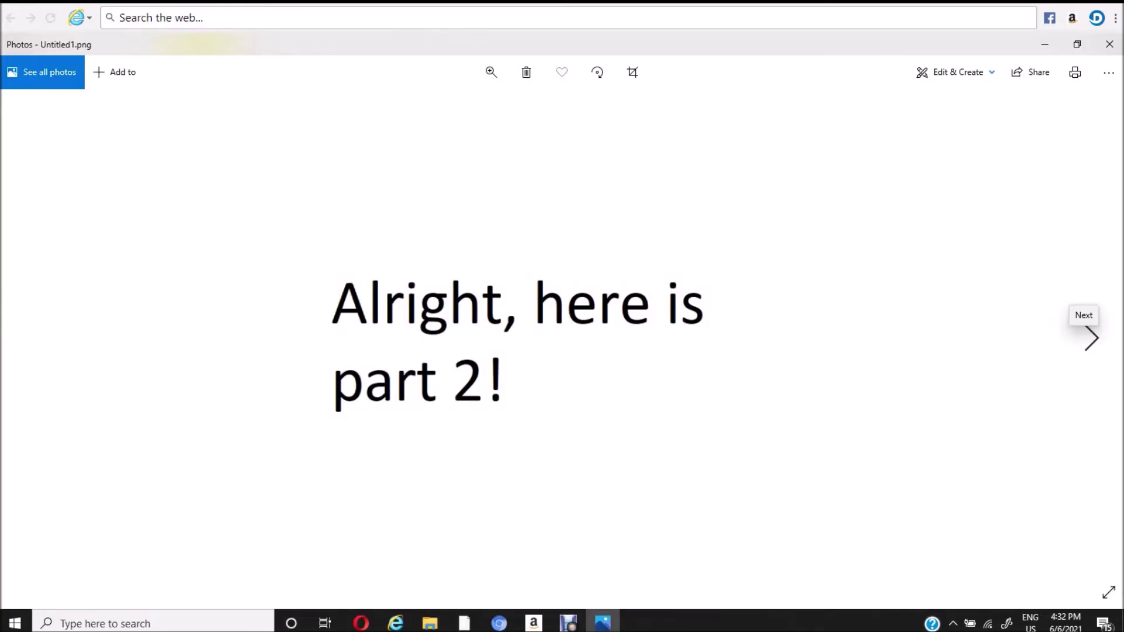
Page from the part 2 title card past the waving, frightened and angry frames to the sad purple character
{"action": "left_click", "coordinate": [1093, 338]}
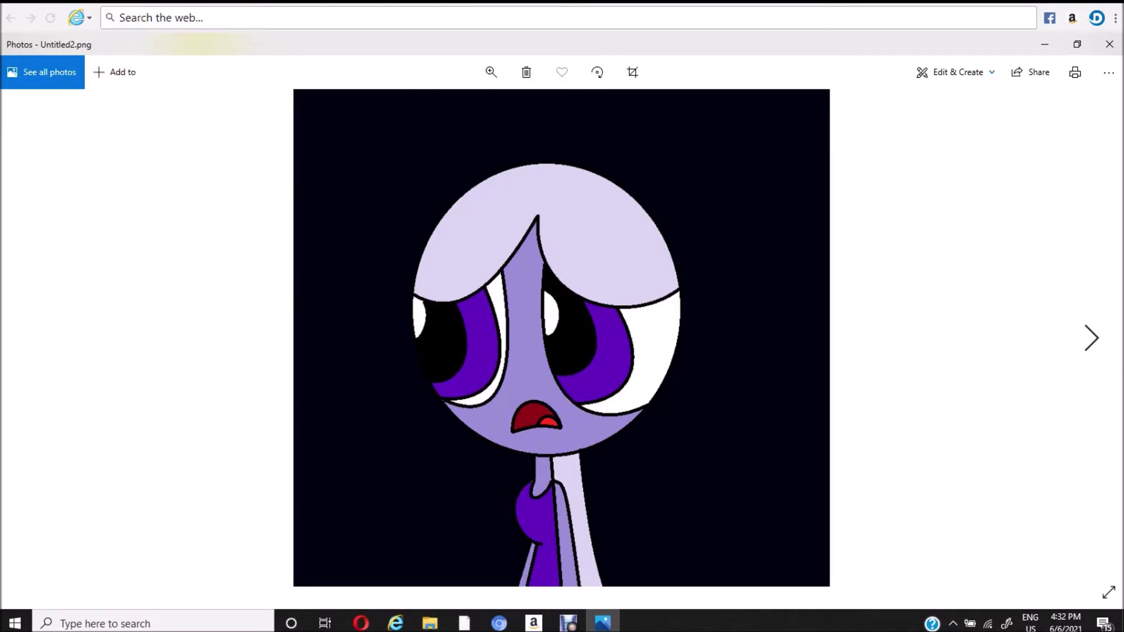
{"action": "left_click", "coordinate": [1092, 338]}
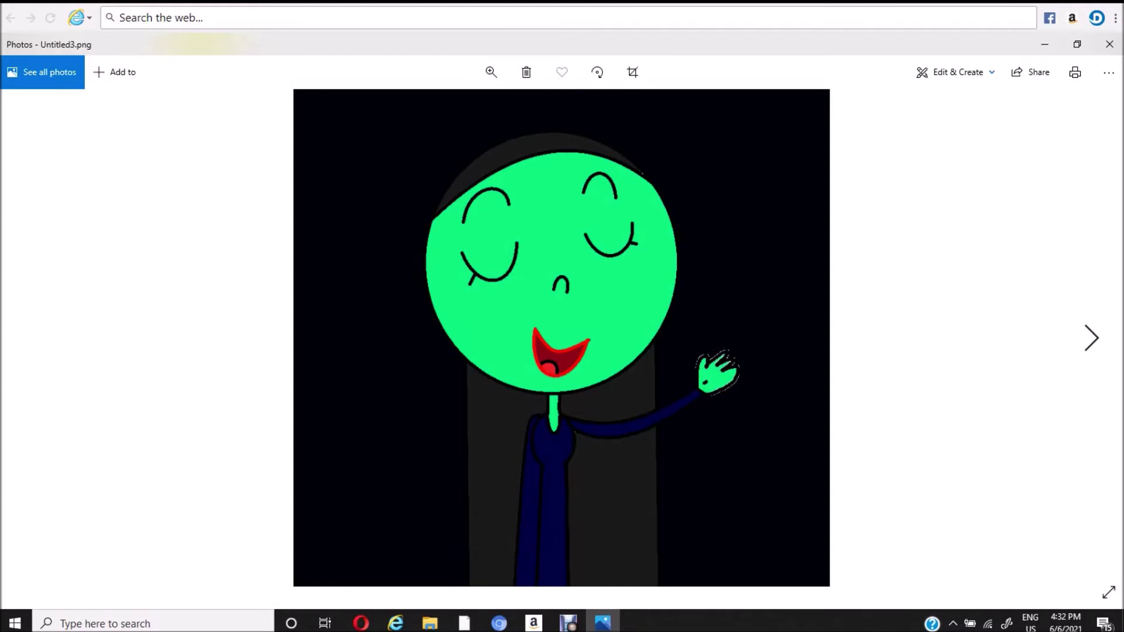
{"action": "key", "text": "Right"}
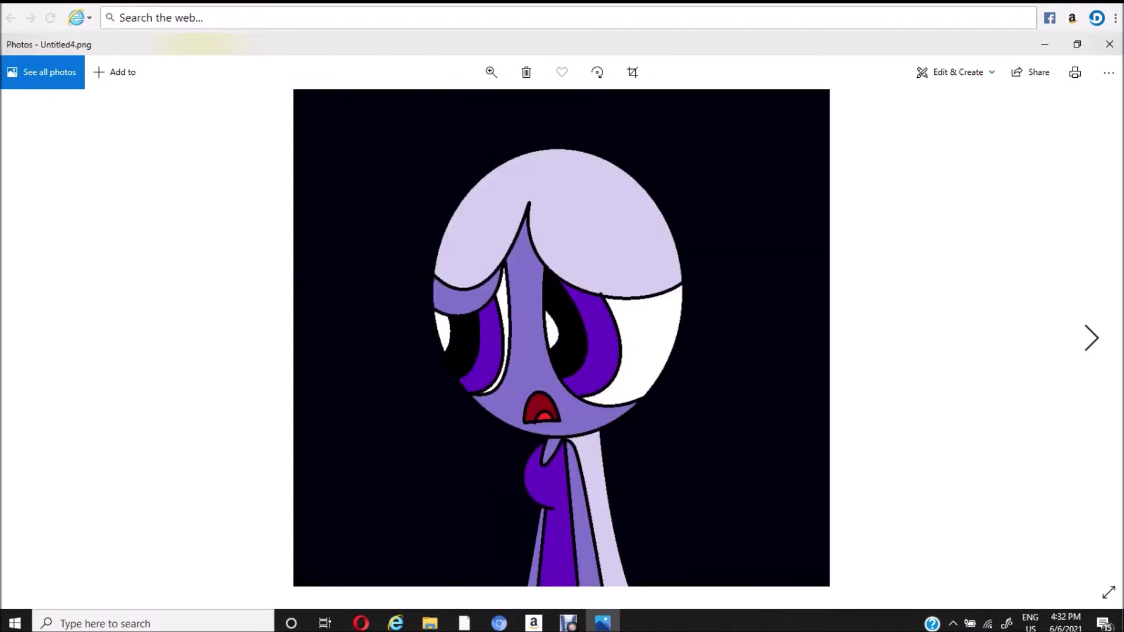
{"action": "key", "text": "Right"}
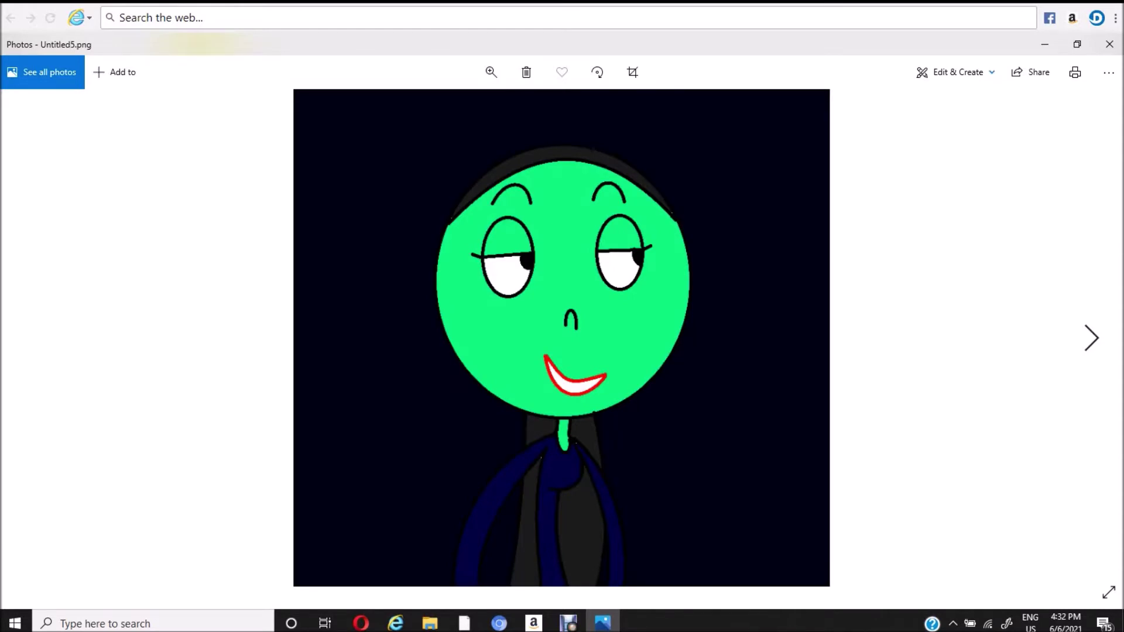
{"action": "key", "text": "Right"}
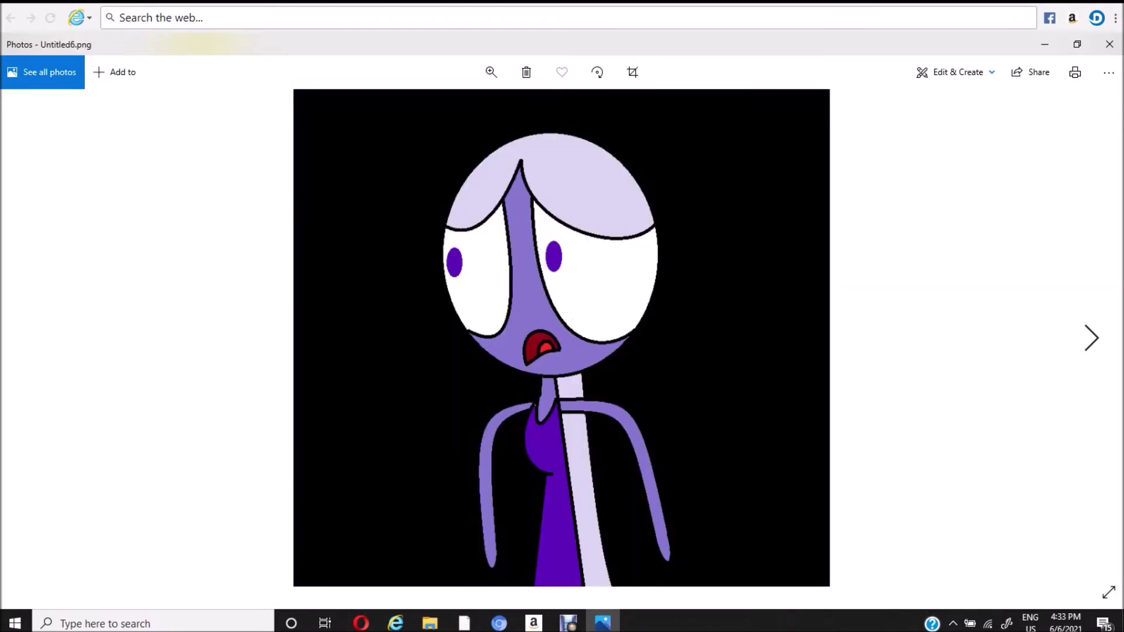
{"action": "key", "text": "Right"}
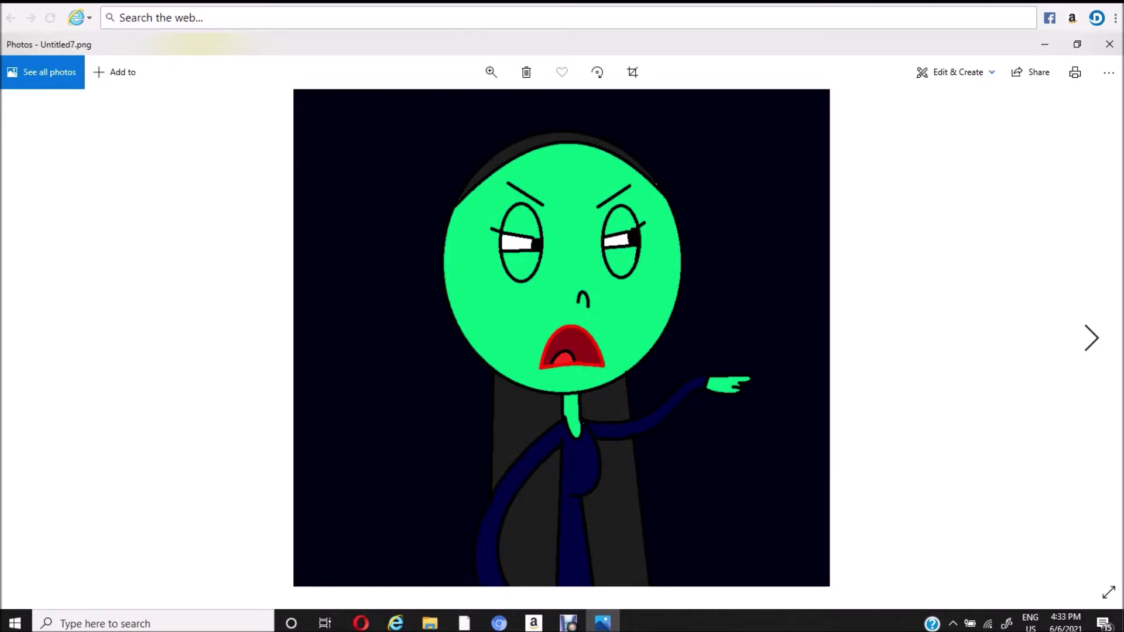
{"action": "key", "text": "Right"}
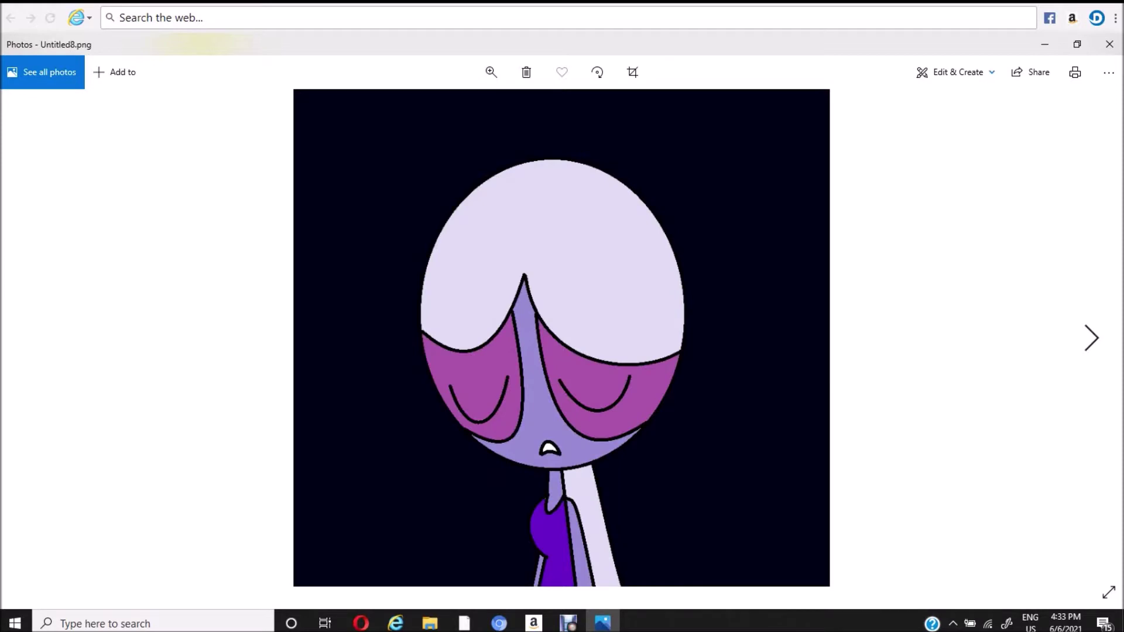
Page from the Tomorrow... card through the school and classroom frames to the purple character with the cat
{"action": "key", "text": "Right"}
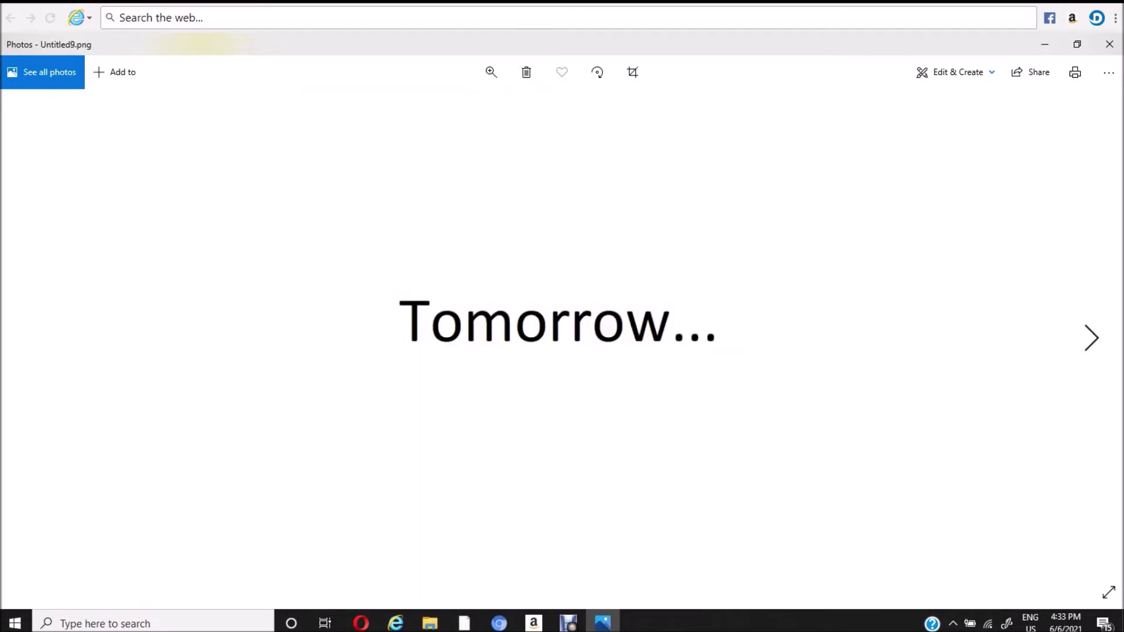
{"action": "key", "text": "Right"}
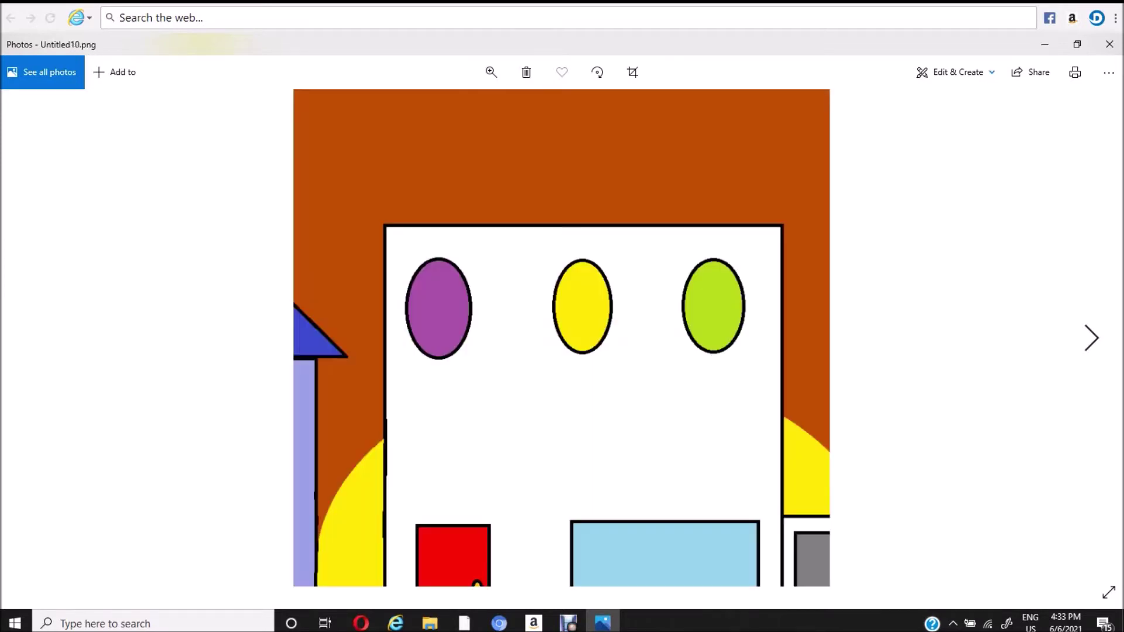
{"action": "key", "text": "Right"}
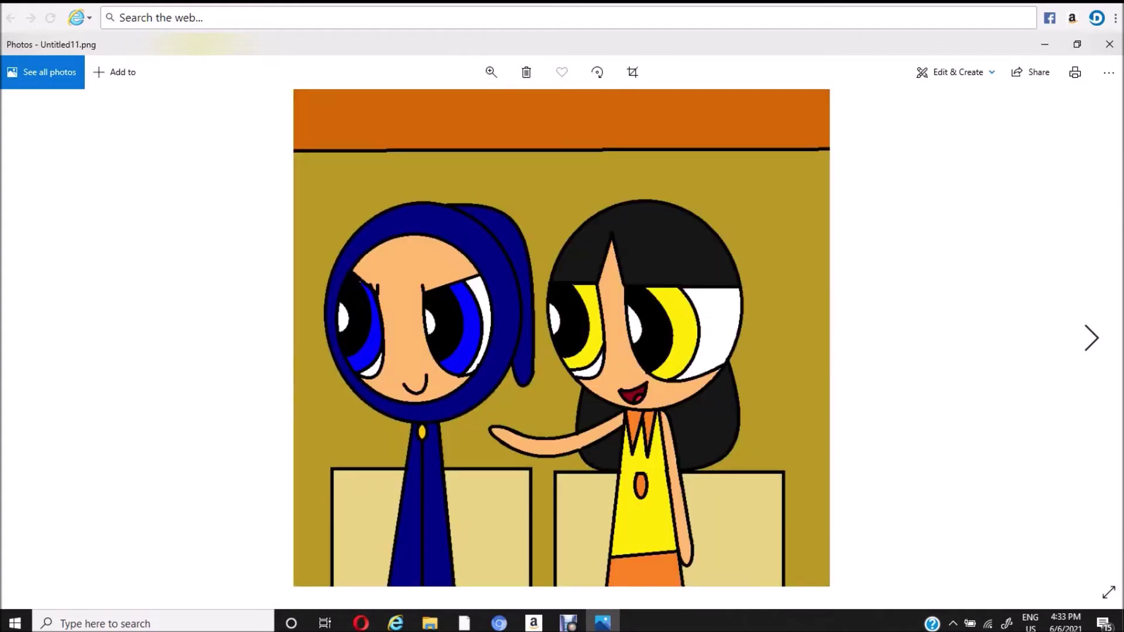
{"action": "key", "text": "Right"}
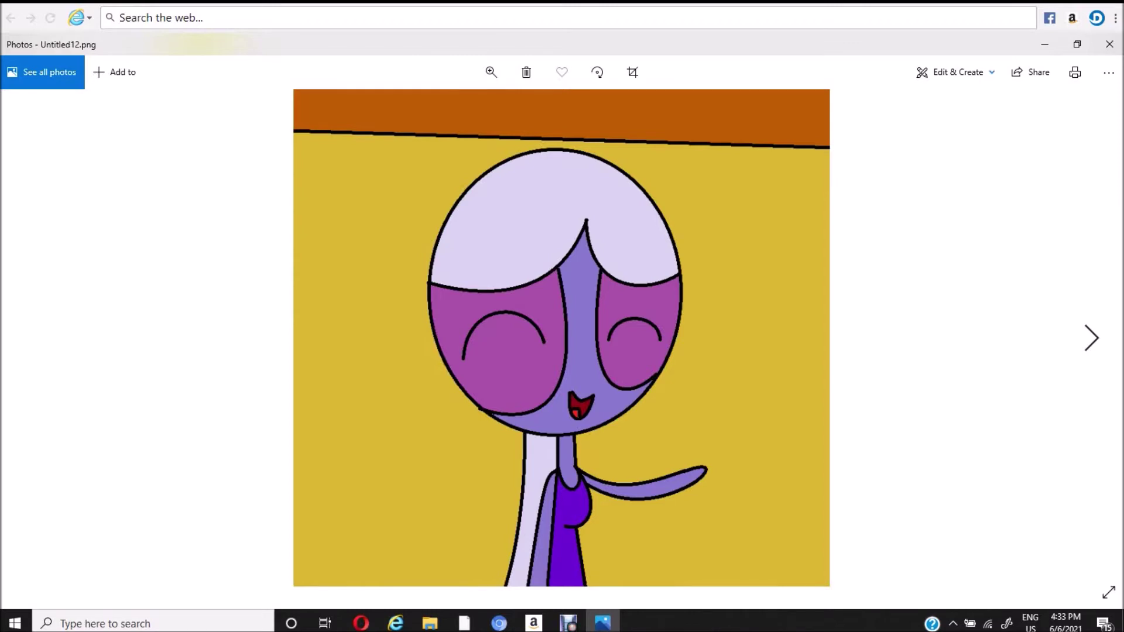
{"action": "key", "text": "Right"}
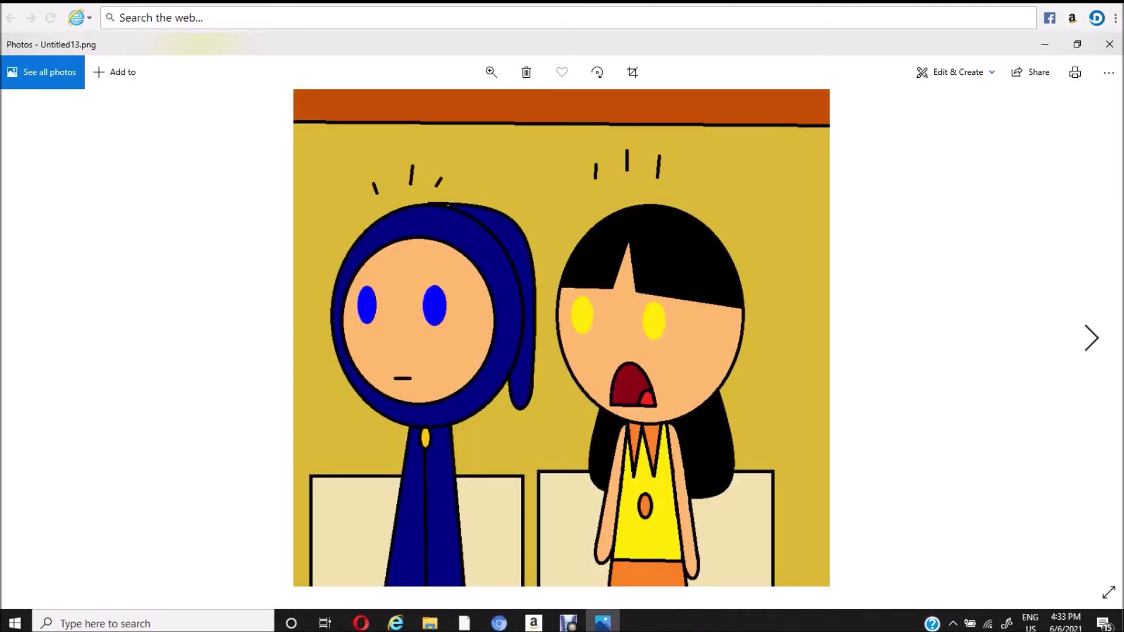
{"action": "key", "text": "Right"}
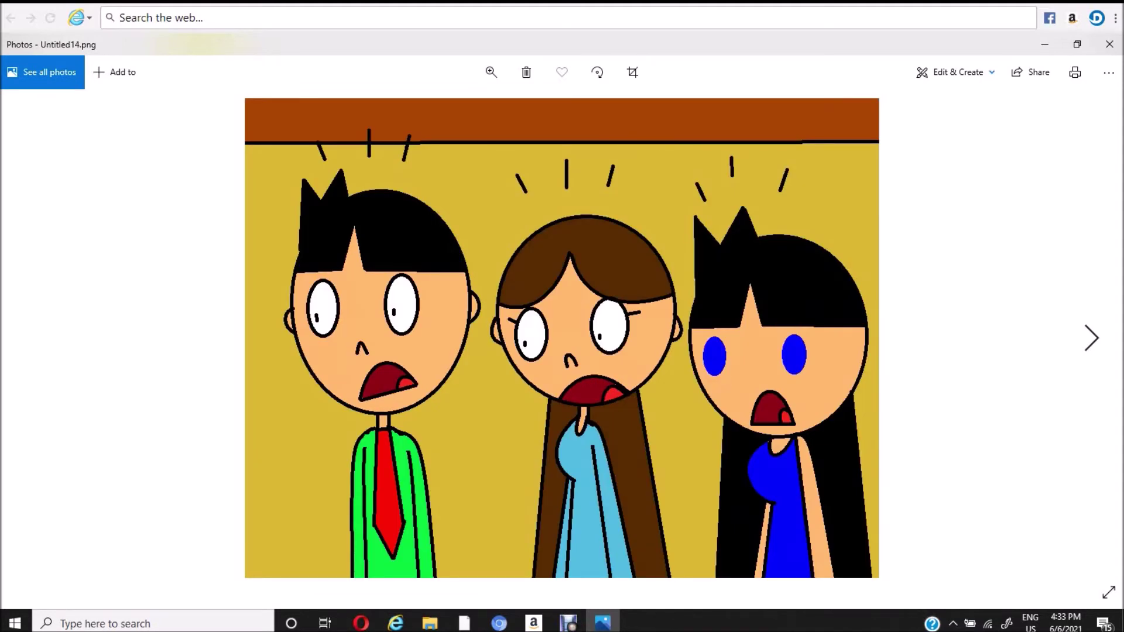
{"action": "key", "text": "Right"}
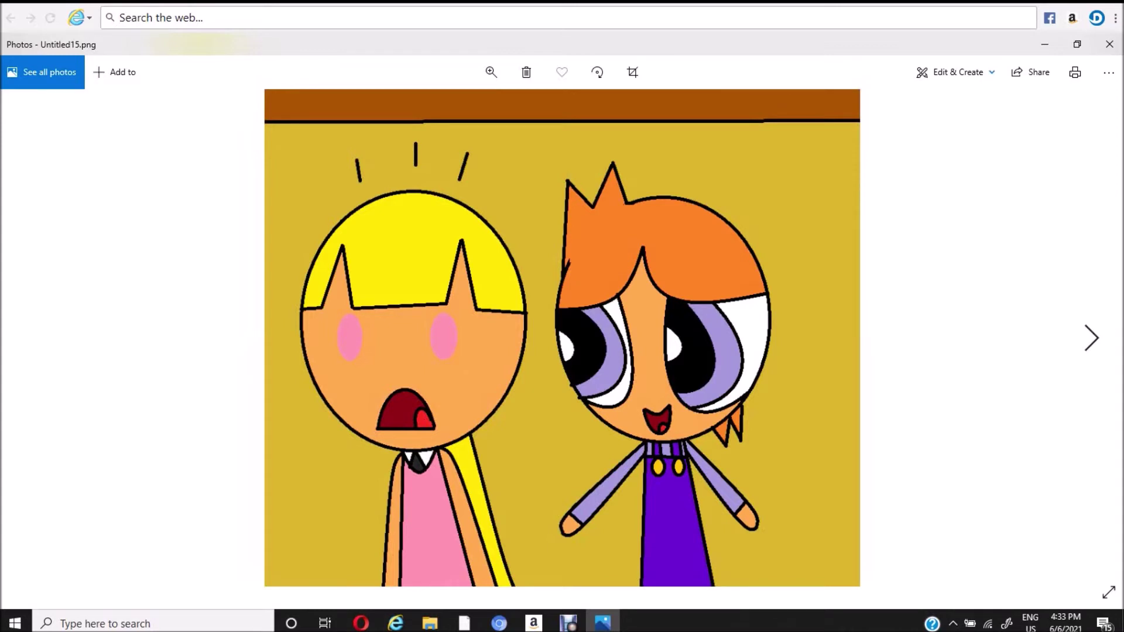
{"action": "key", "text": "Right"}
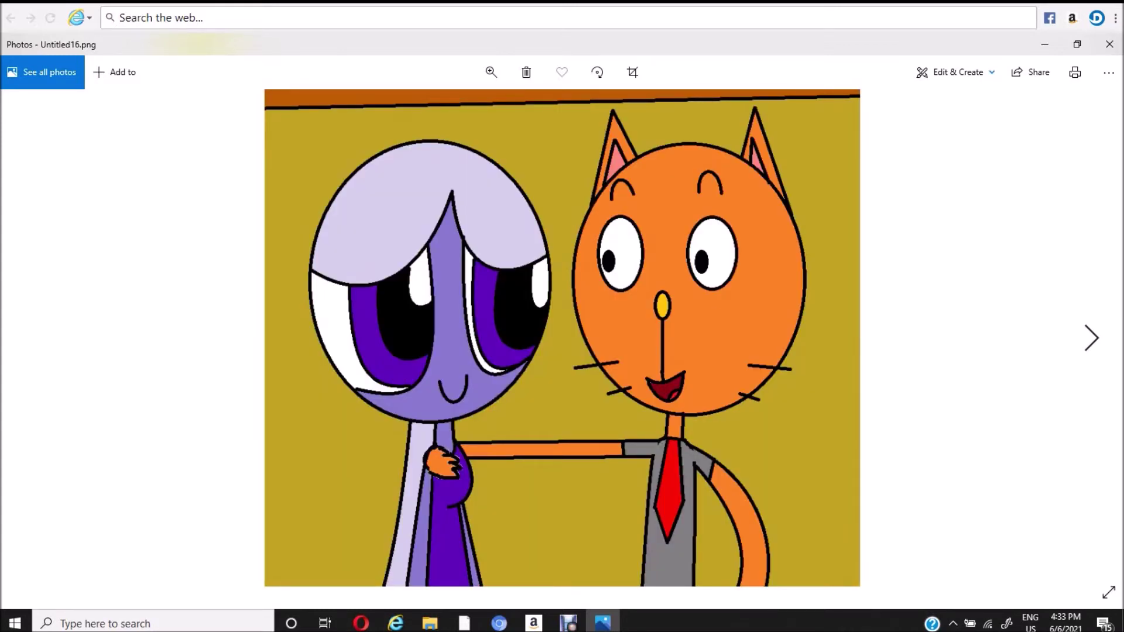
Page past the peeking and angry green character frames to the "11 minutes later...." card
{"action": "key", "text": "Right"}
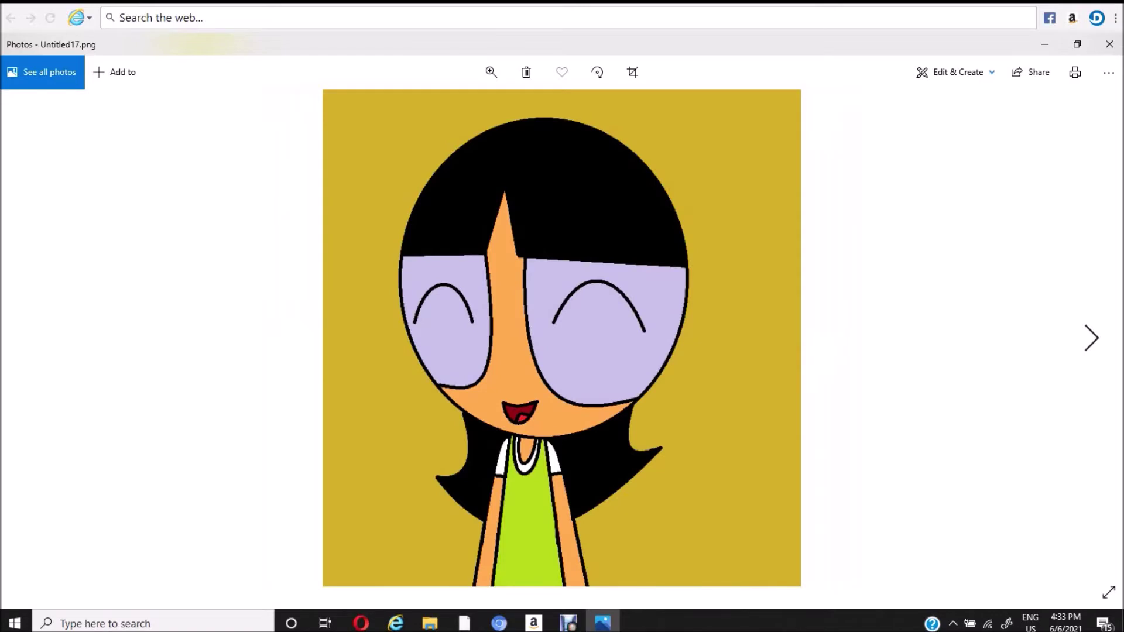
{"action": "key", "text": "Right"}
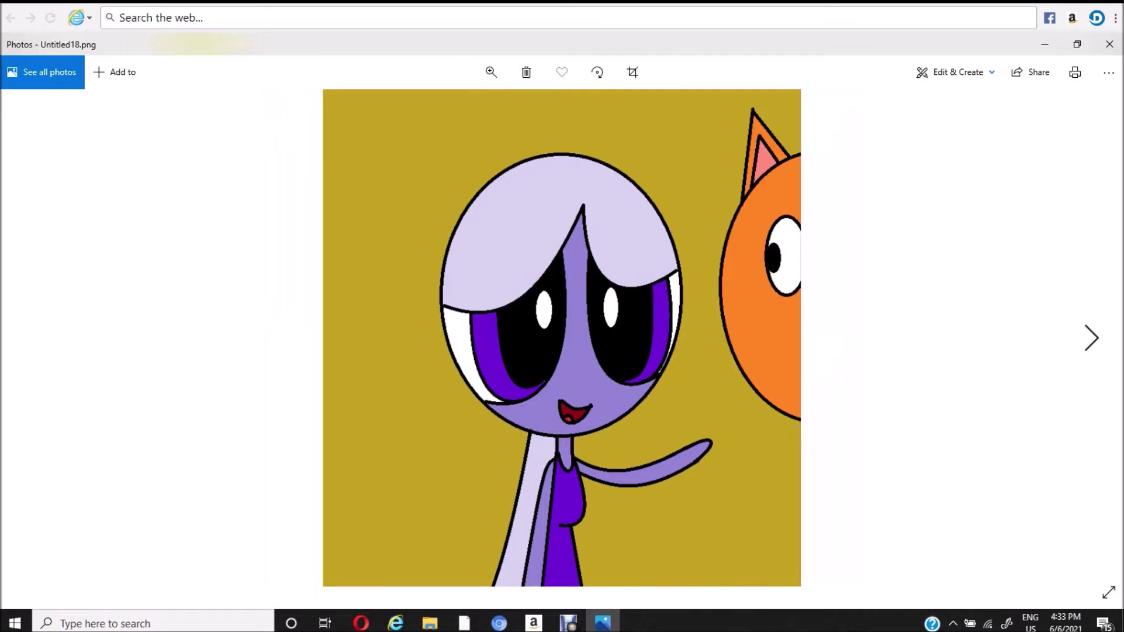
{"action": "key", "text": "Right"}
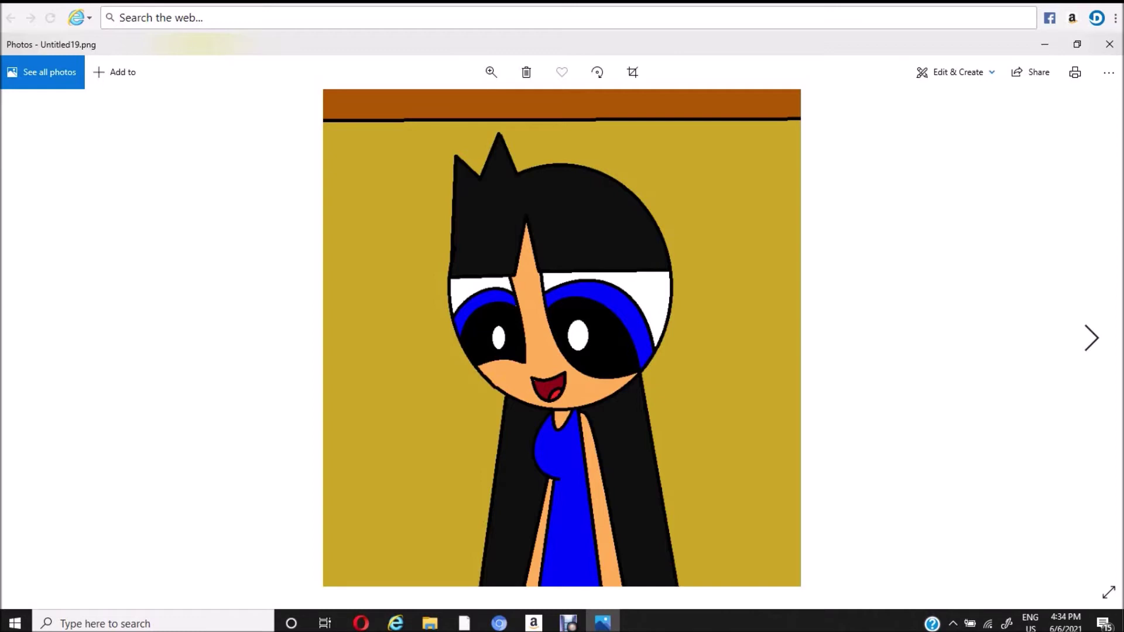
{"action": "key", "text": "Right"}
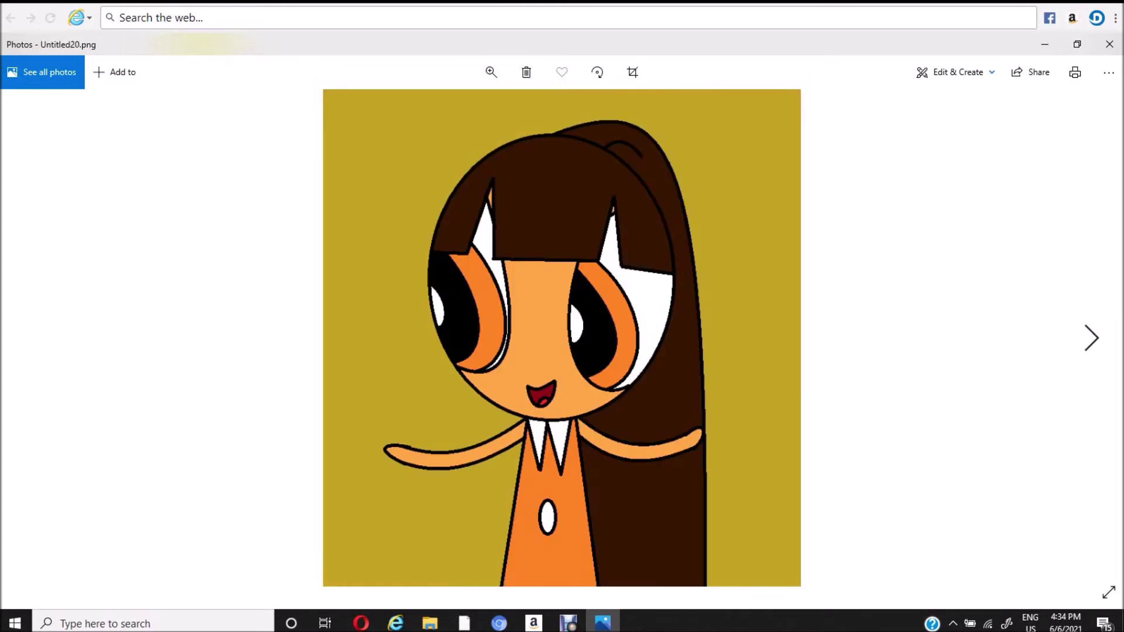
{"action": "key", "text": "Right"}
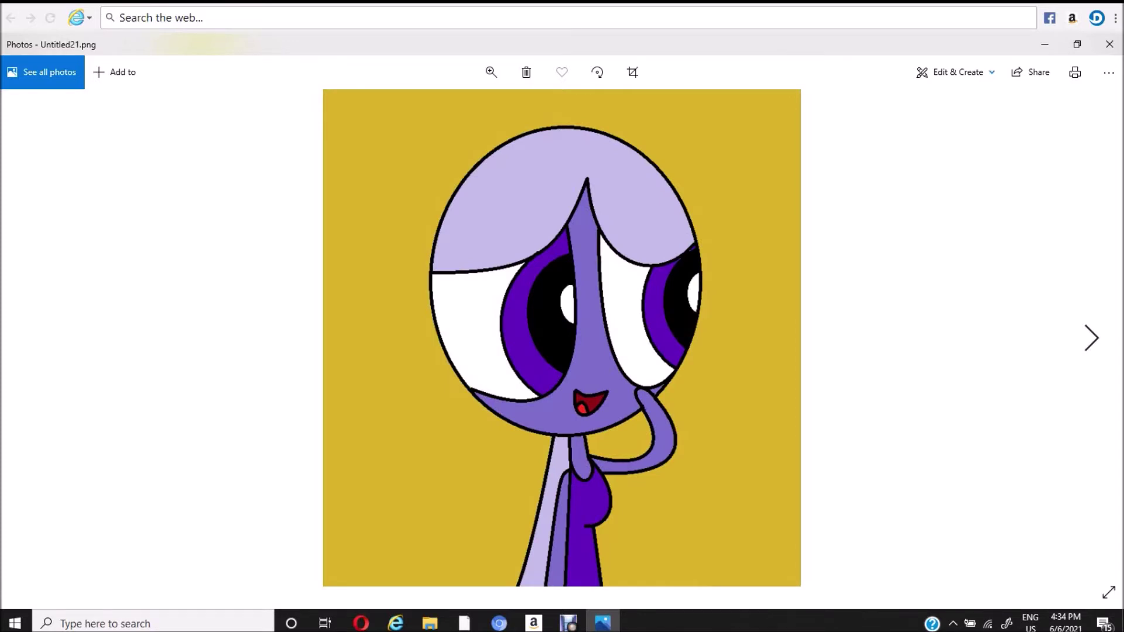
{"action": "key", "text": "Right"}
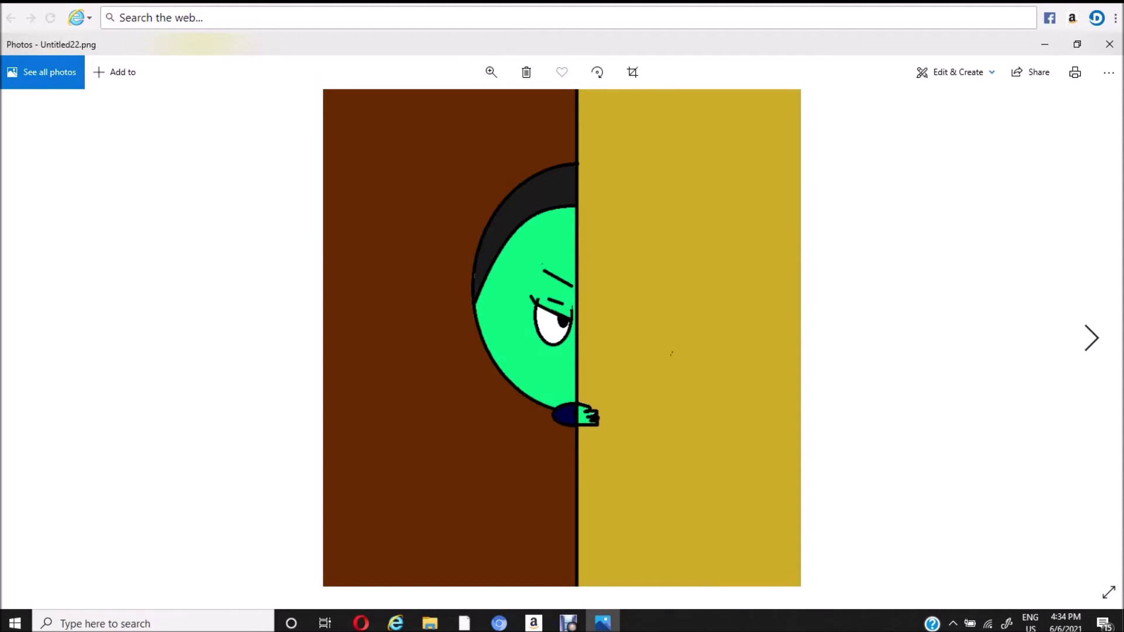
{"action": "key", "text": "Right"}
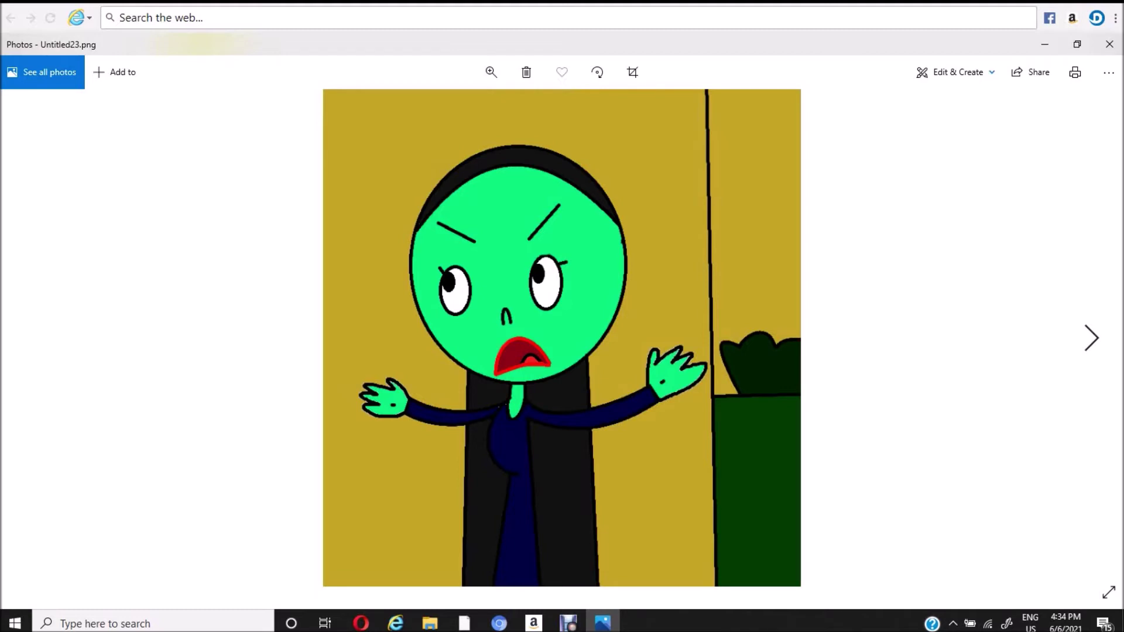
{"action": "key", "text": "Right"}
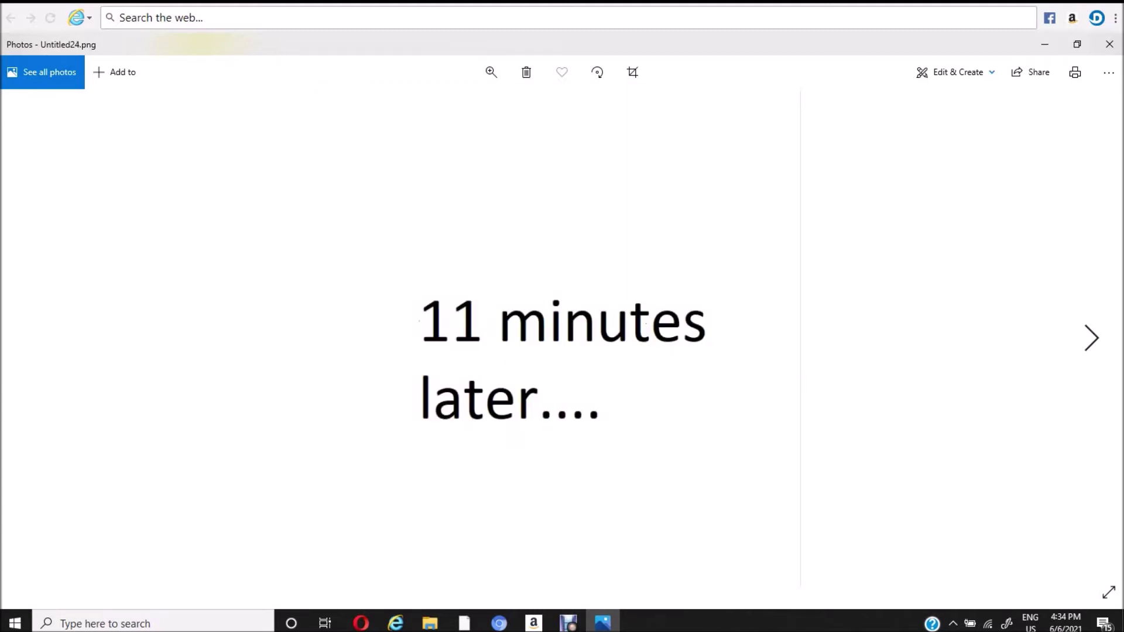
Page through the necklace-offering, cat-in-tie and walking-away frames to the sad purple girl close-up
{"action": "key", "text": "Right"}
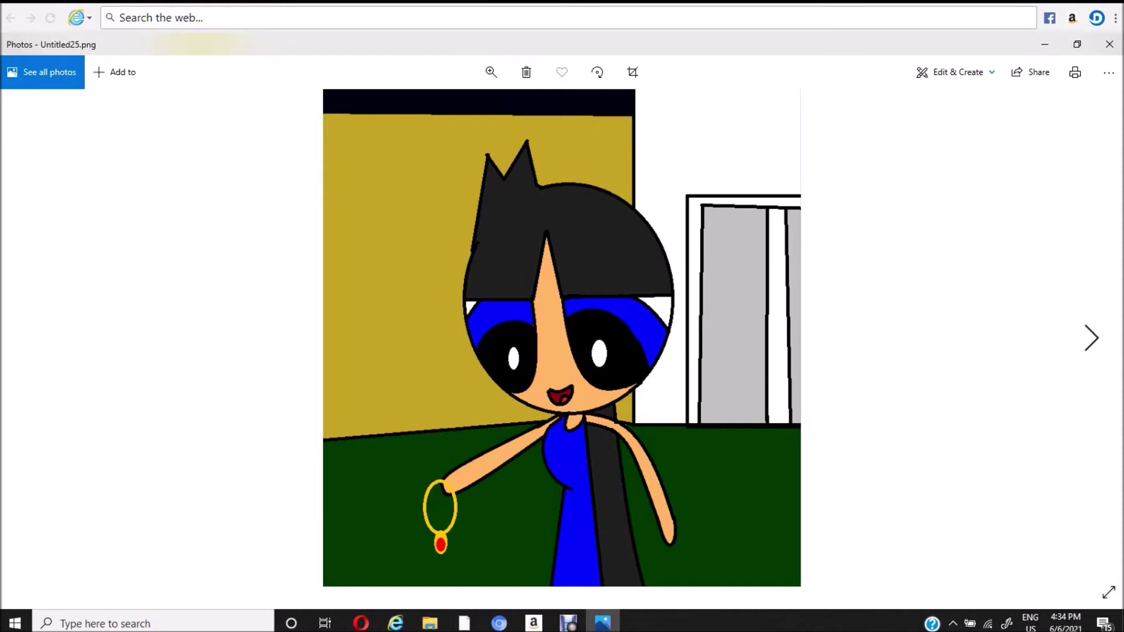
{"action": "key", "text": "Right"}
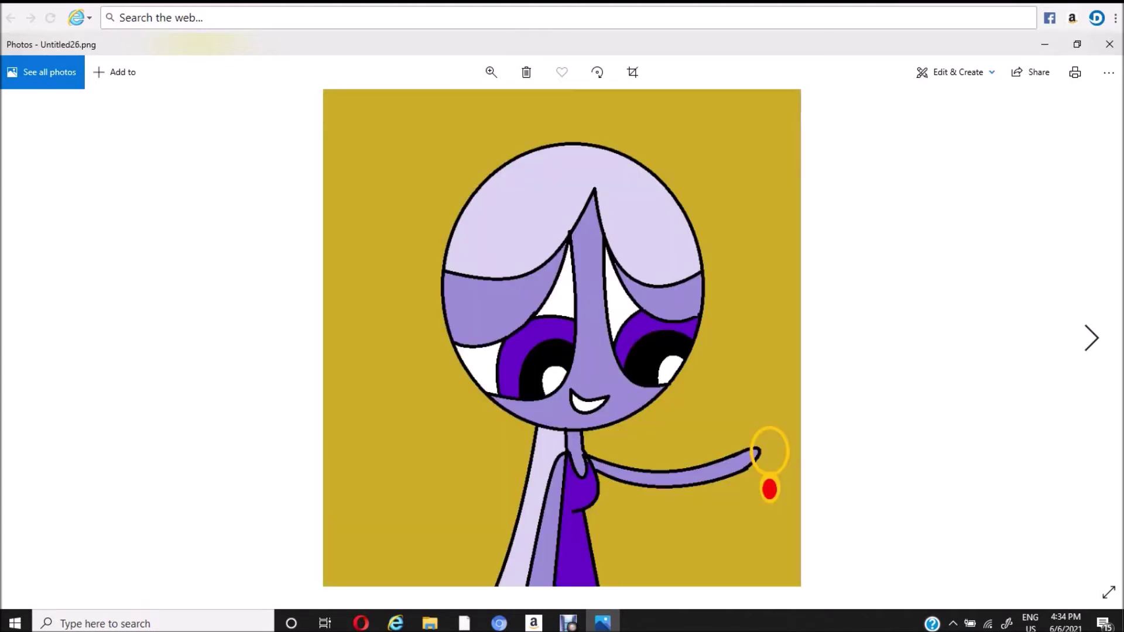
{"action": "key", "text": "Right"}
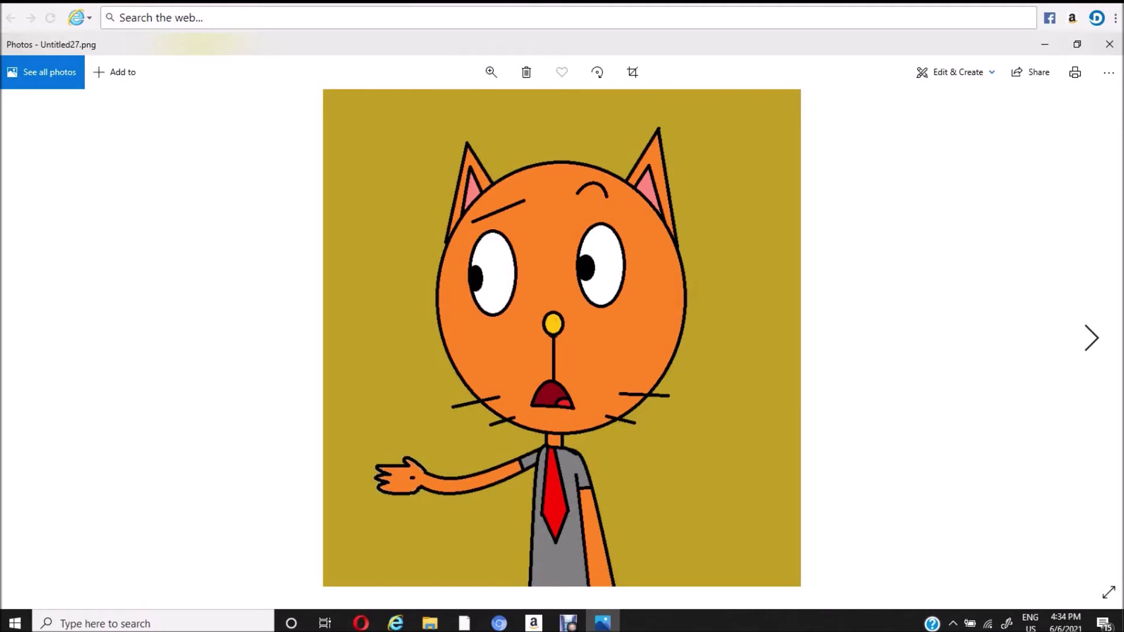
{"action": "key", "text": "Right"}
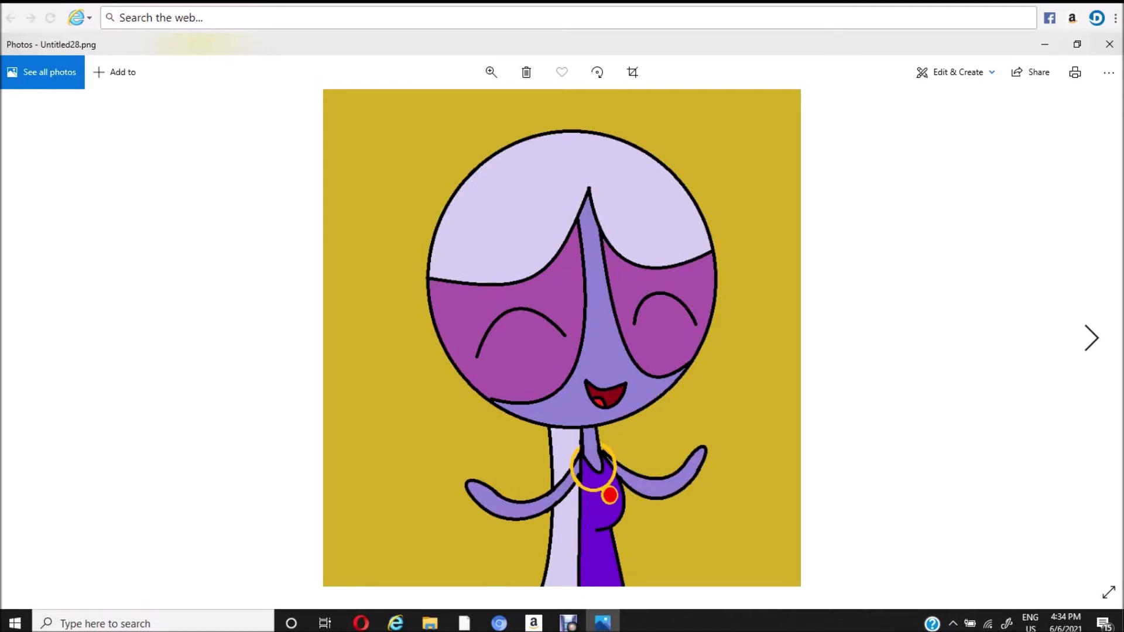
{"action": "key", "text": "Right"}
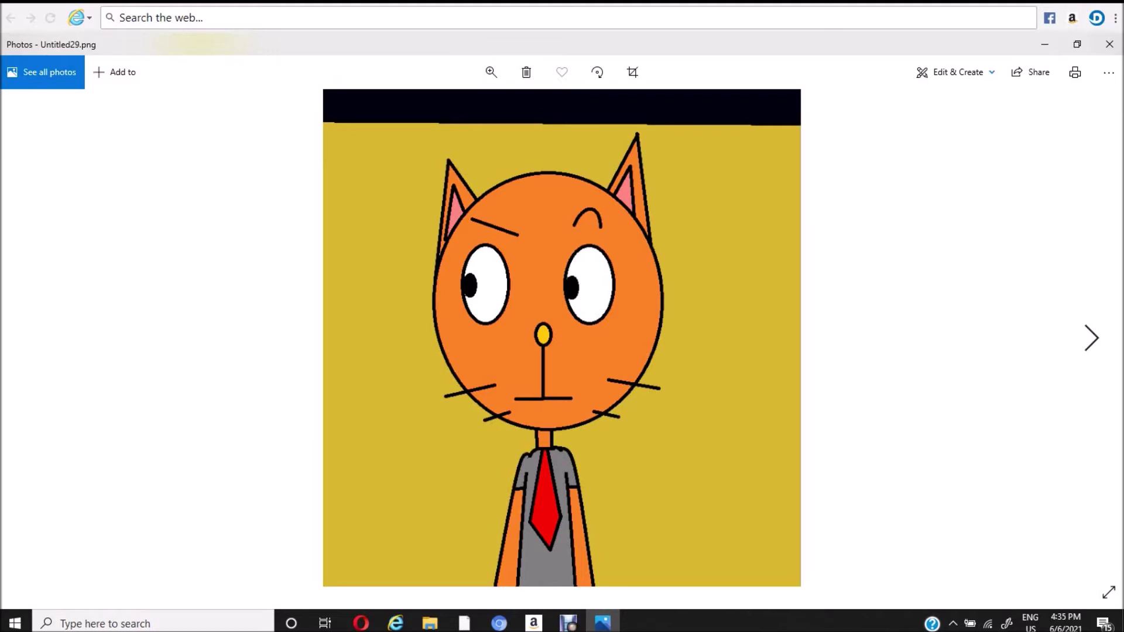
{"action": "key", "text": "Right"}
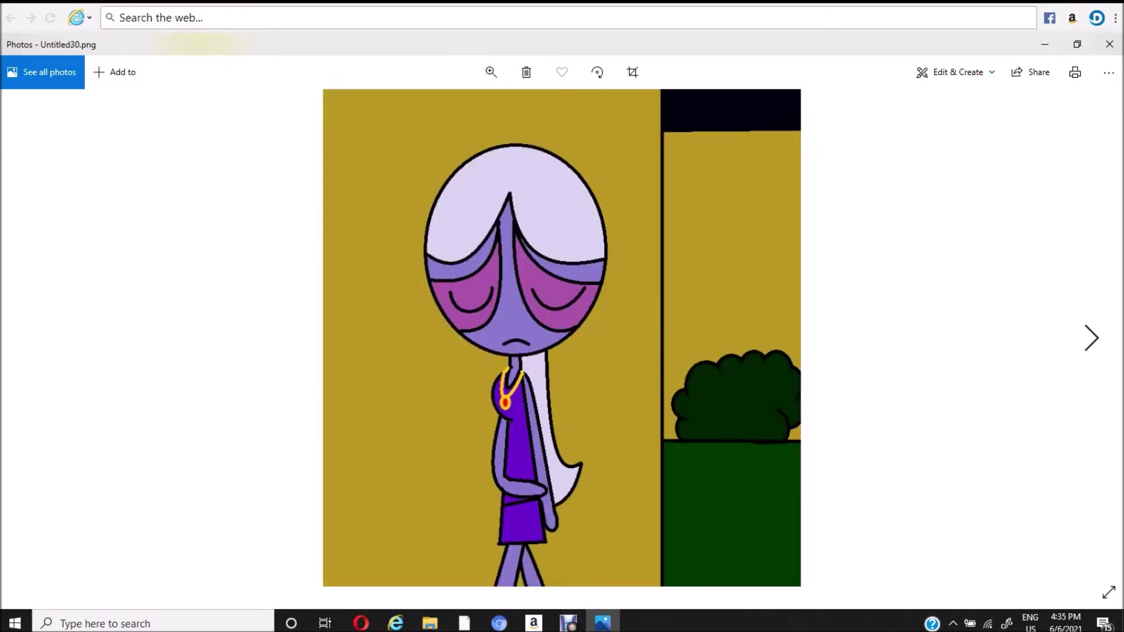
{"action": "key", "text": "Right"}
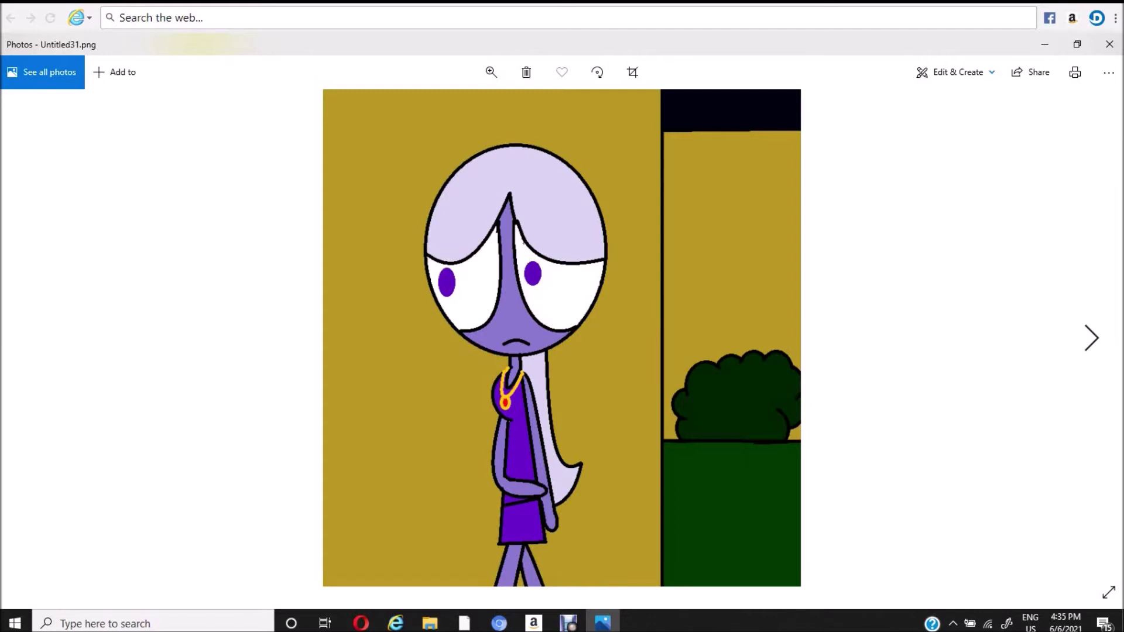
{"action": "key", "text": "Right"}
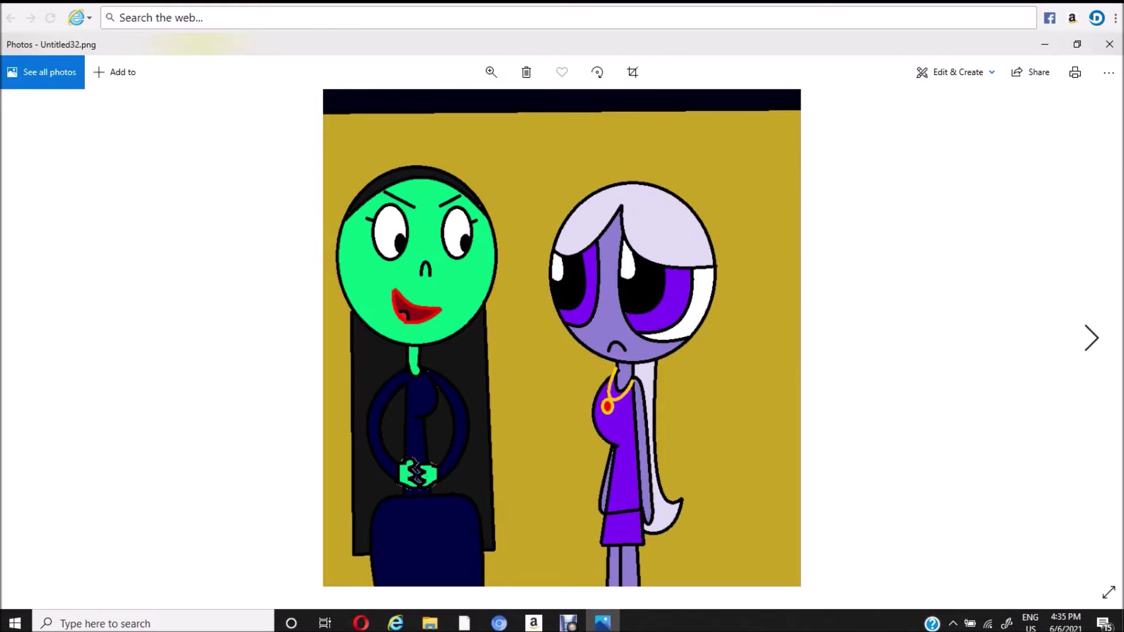
{"action": "key", "text": "Right"}
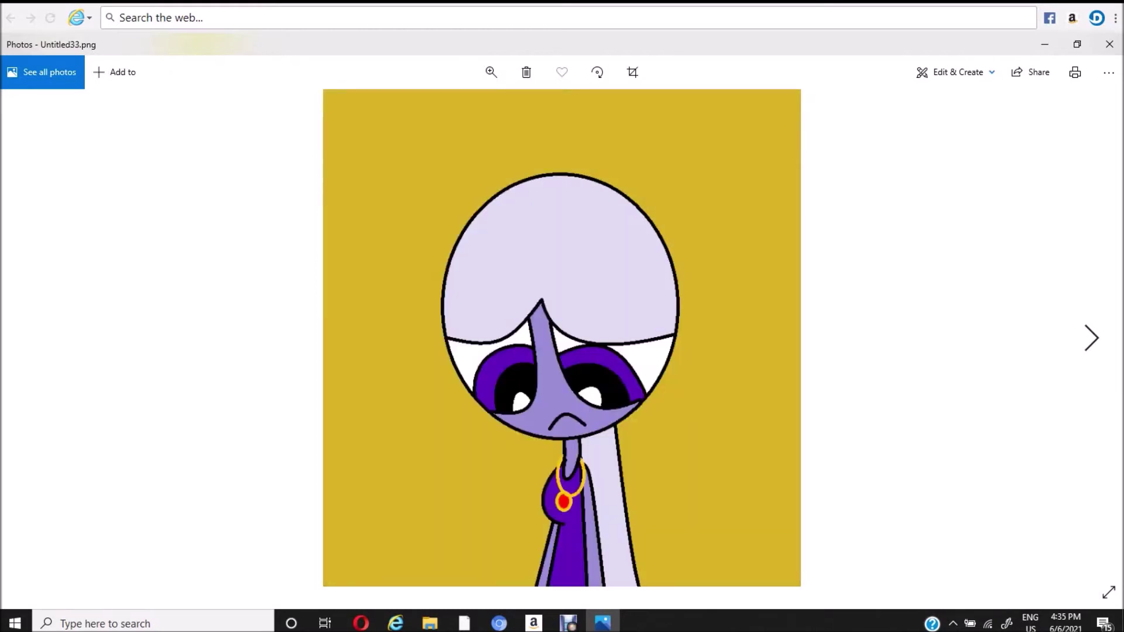
Page from the necklace close-up past the furious green woman to the cat pointing accusingly
{"action": "key", "text": "Right"}
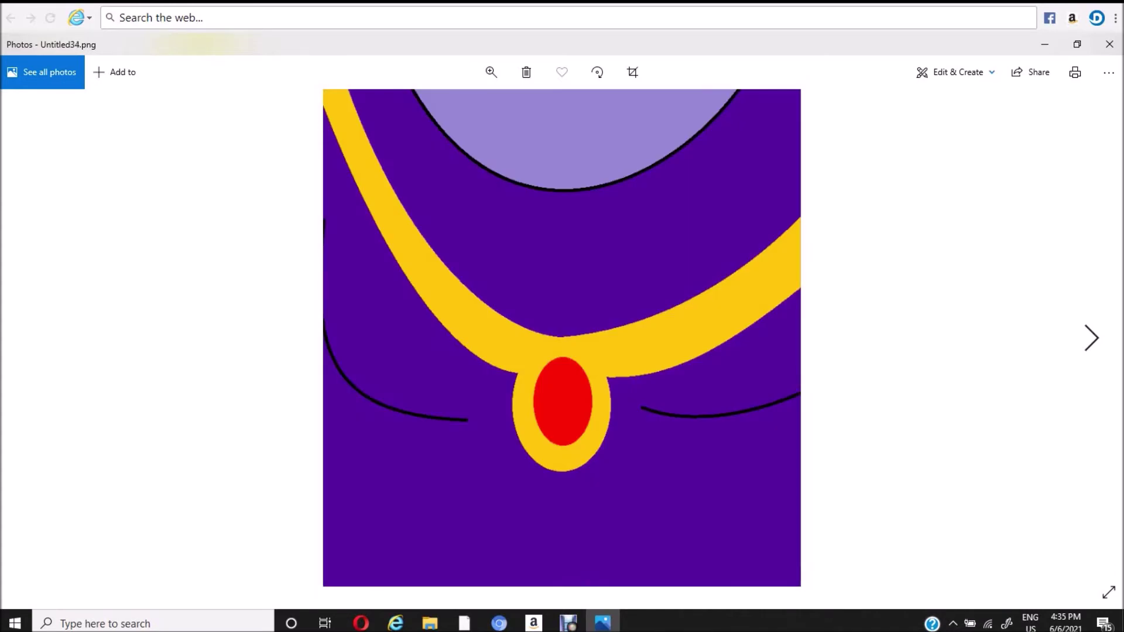
{"action": "key", "text": "Right"}
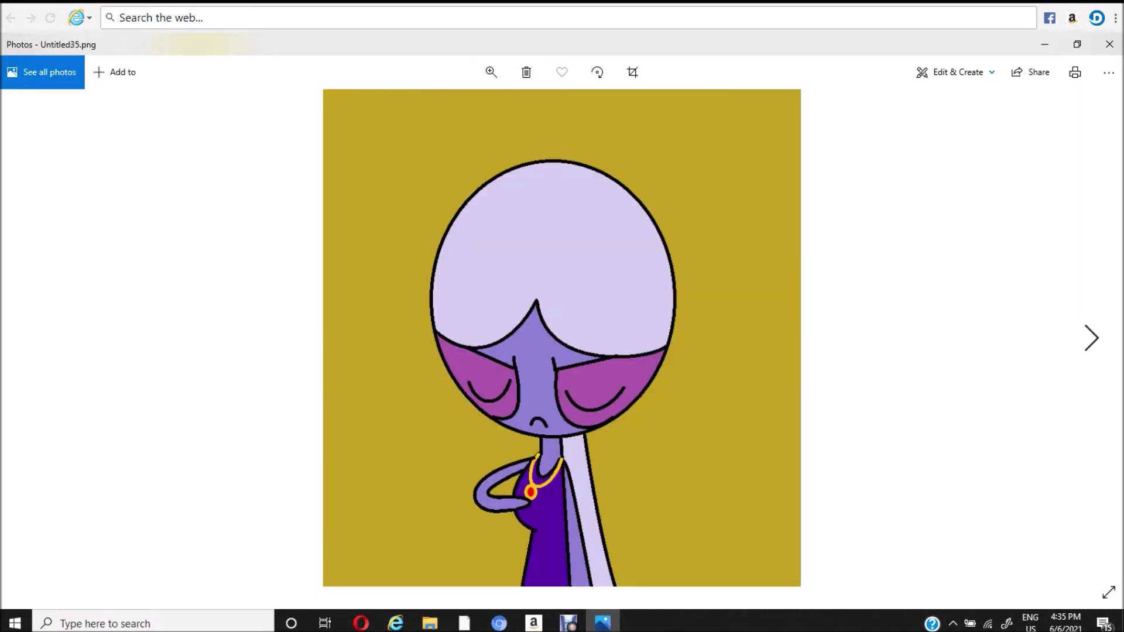
{"action": "key", "text": "Right"}
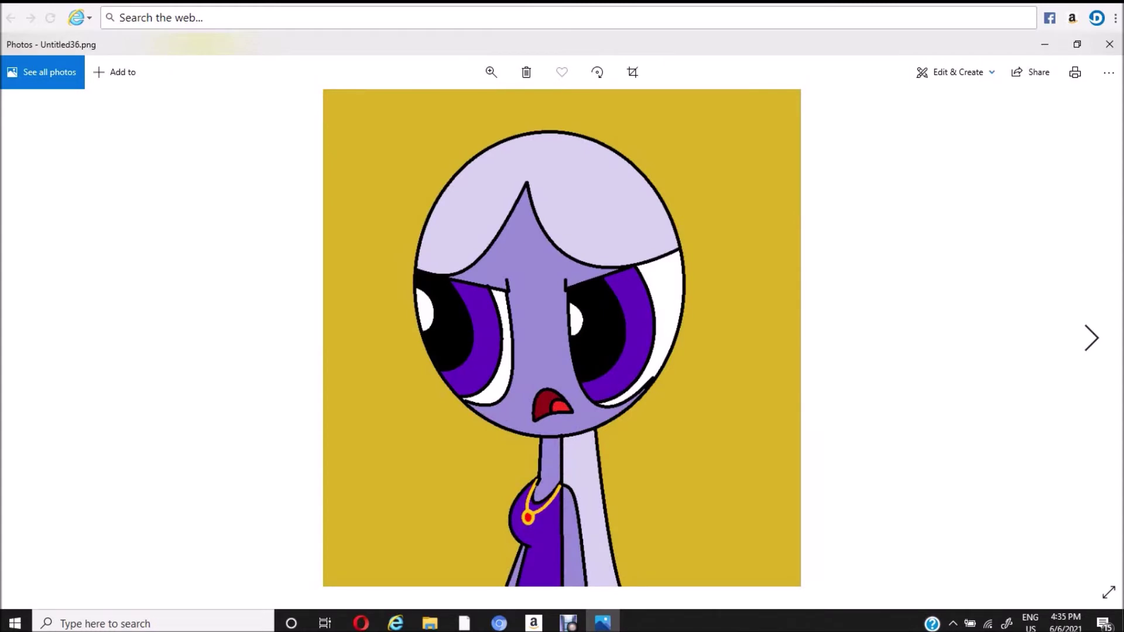
{"action": "key", "text": "Right"}
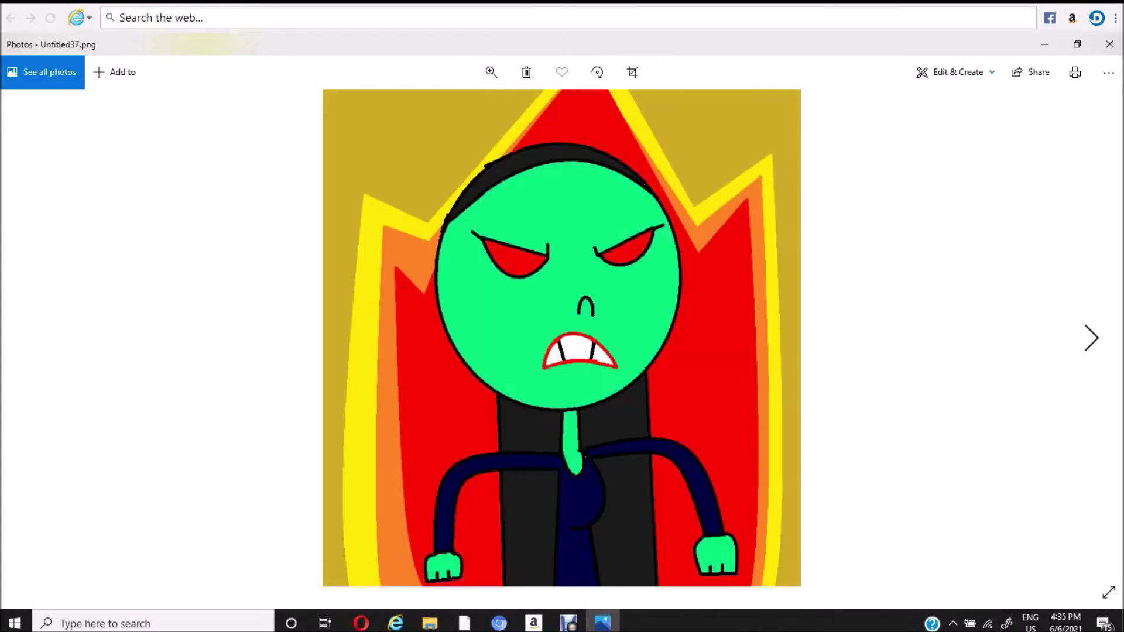
{"action": "key", "text": "Right"}
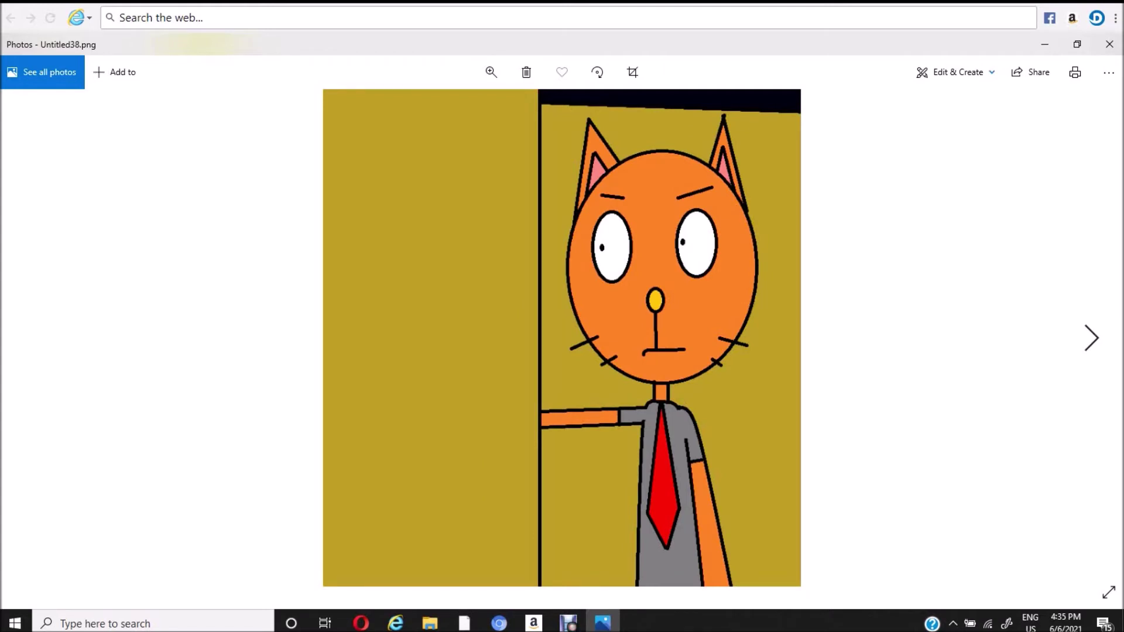
{"action": "key", "text": "Right"}
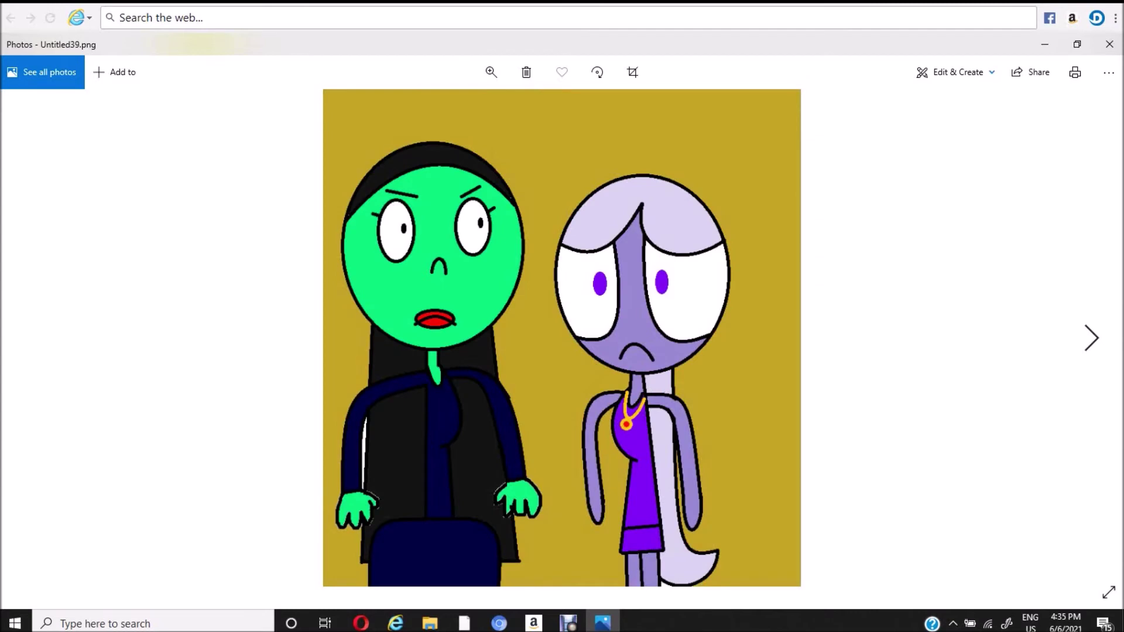
{"action": "key", "text": "Right"}
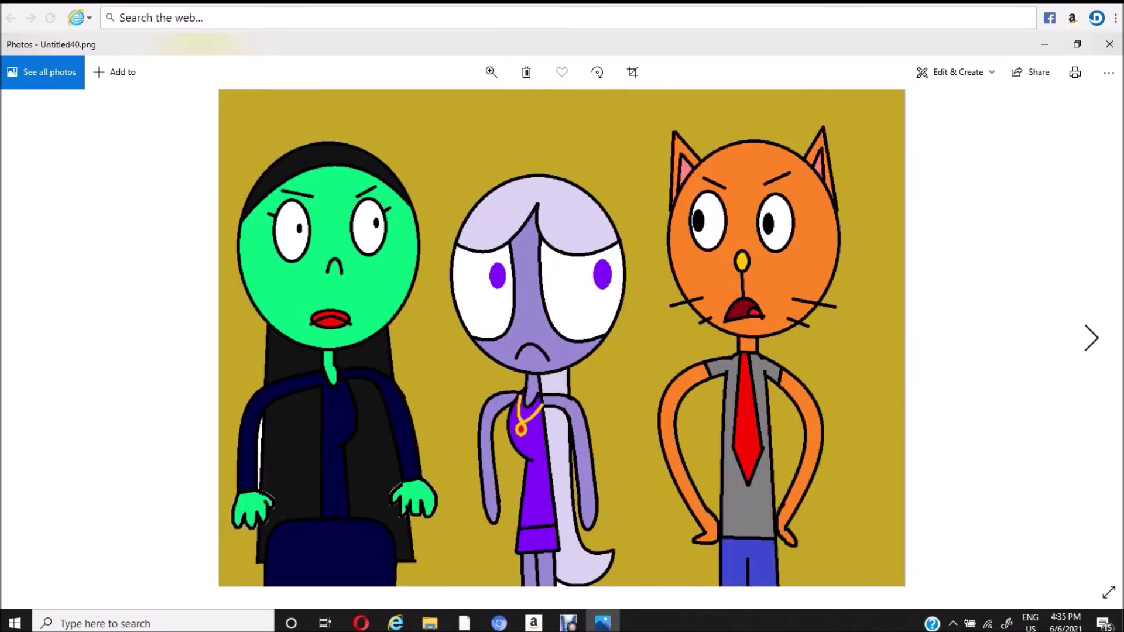
{"action": "key", "text": "Right"}
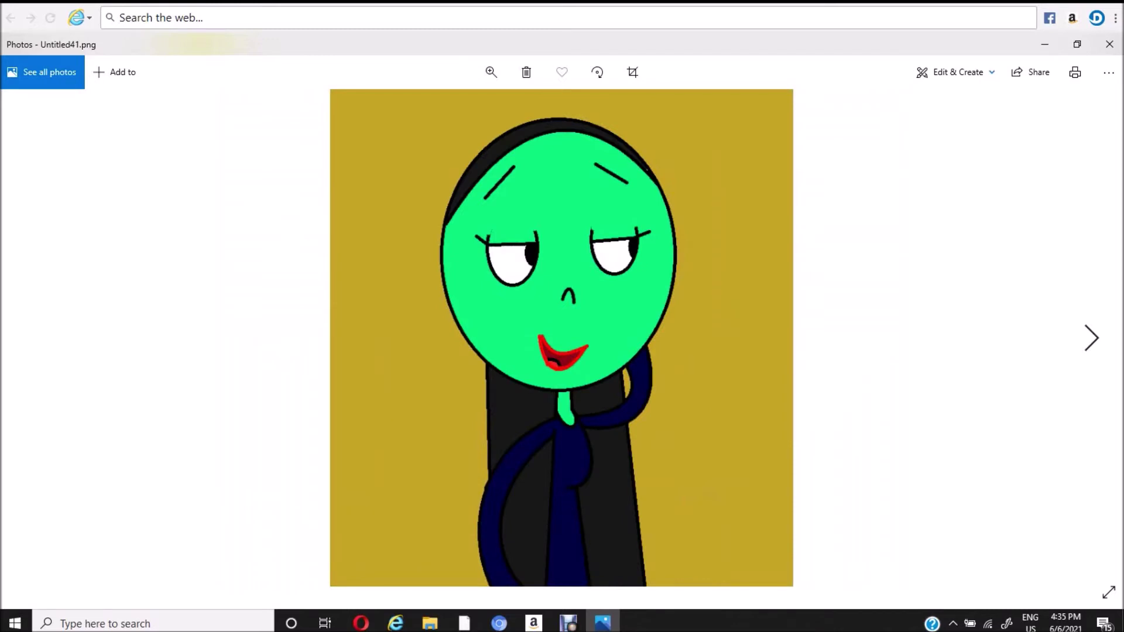
{"action": "key", "text": "Right"}
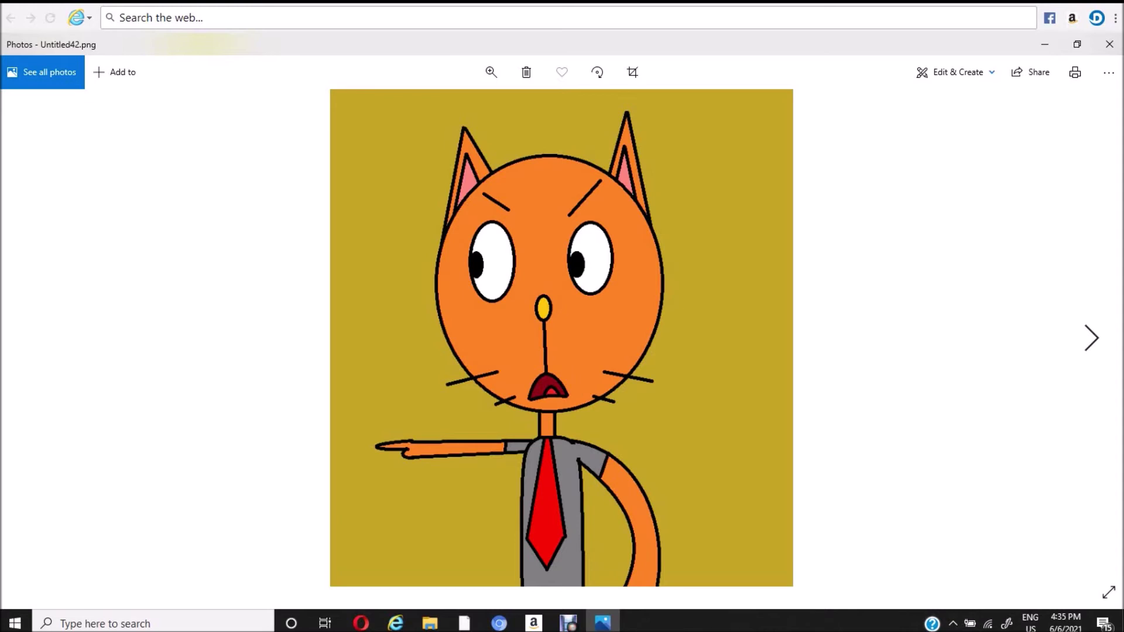
Page from the gasping purple girl past the green-faced woman to the king and lavender-haired girl
{"action": "key", "text": "Right"}
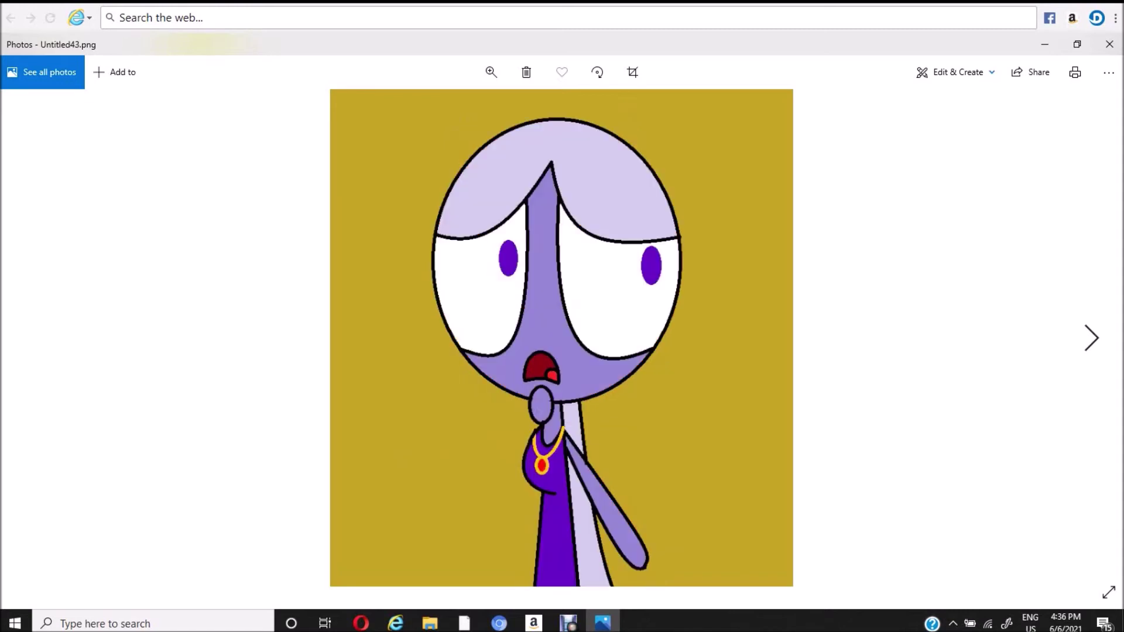
{"action": "key", "text": "Right"}
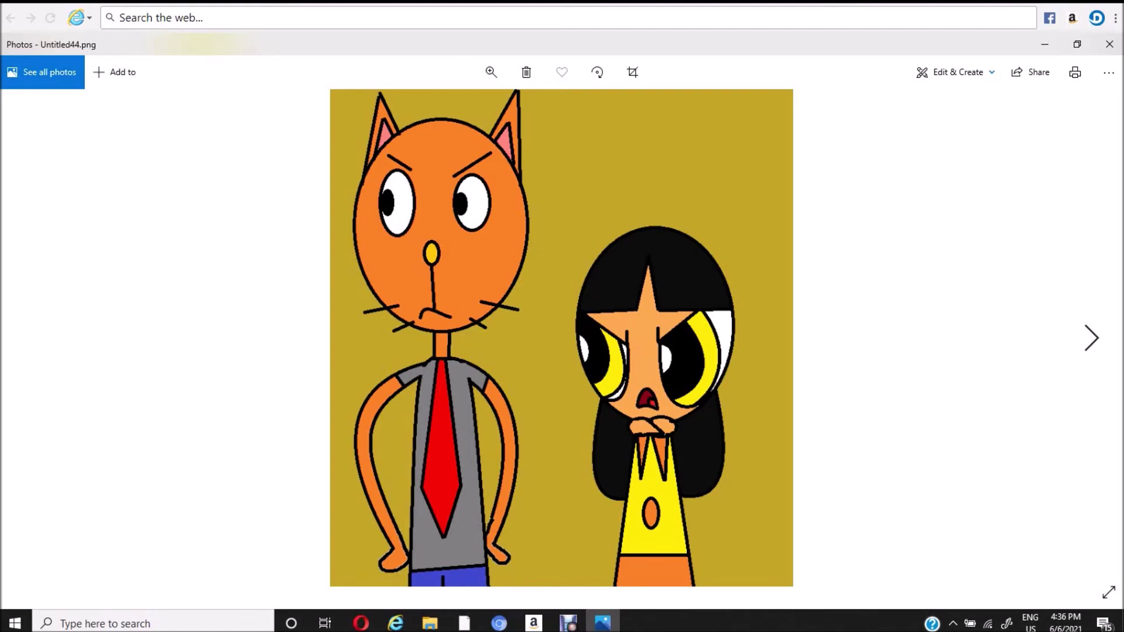
{"action": "key", "text": "Right"}
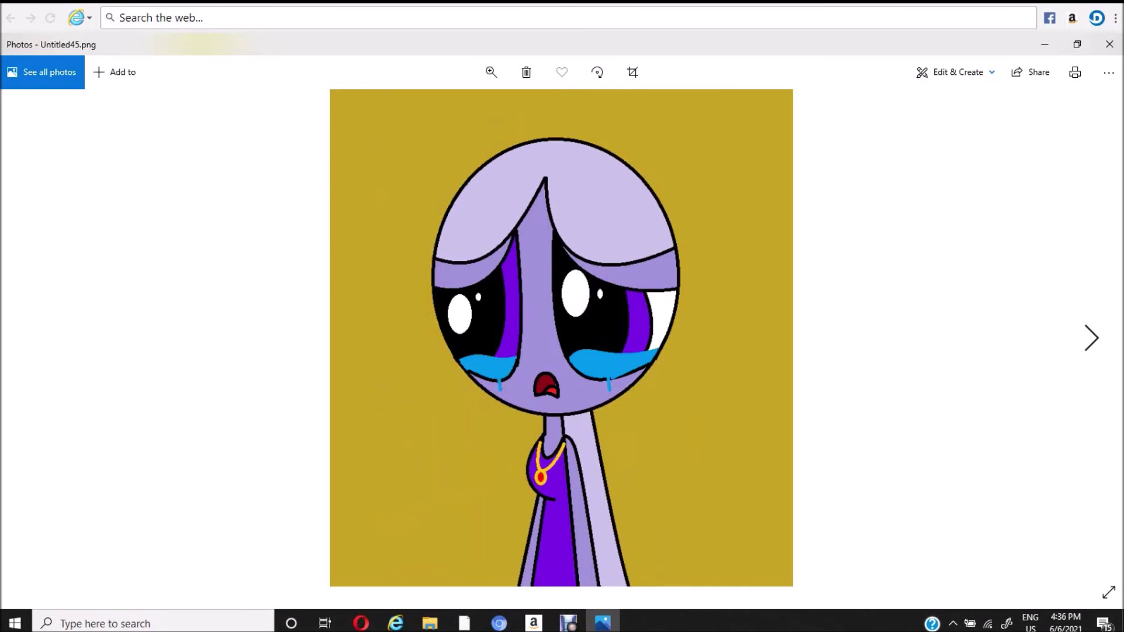
{"action": "key", "text": "Right"}
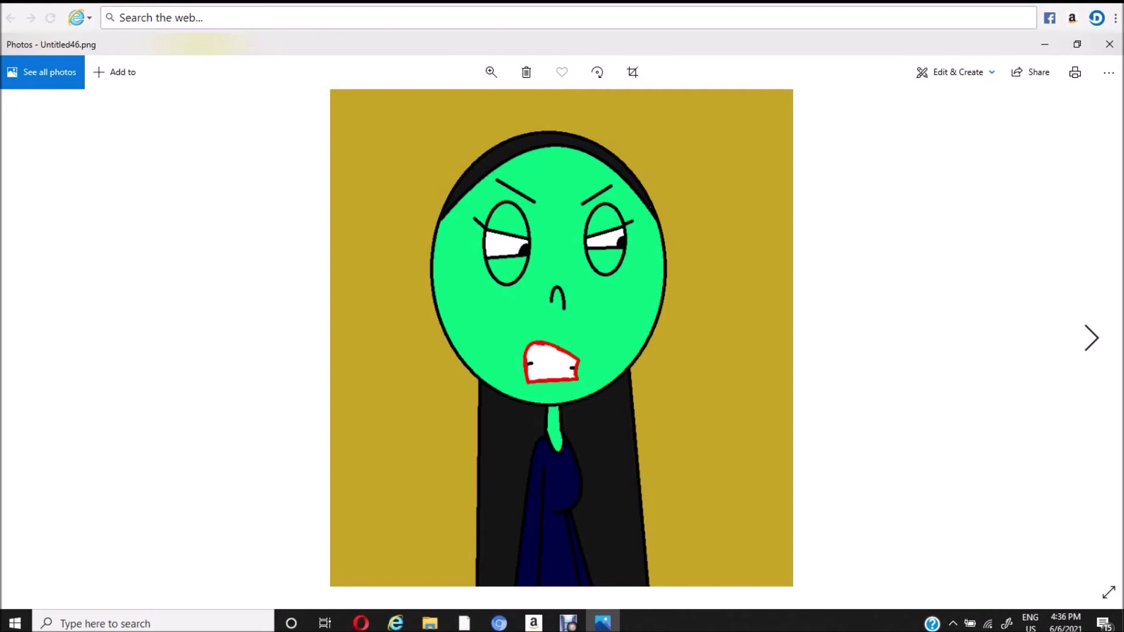
{"action": "key", "text": "Right"}
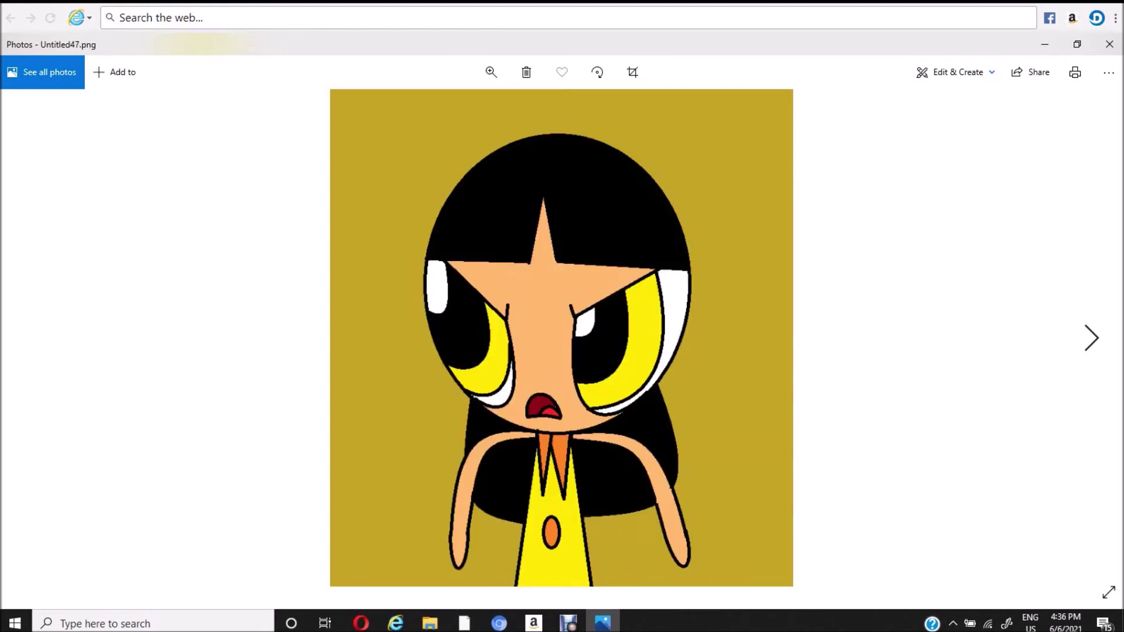
{"action": "key", "text": "Right"}
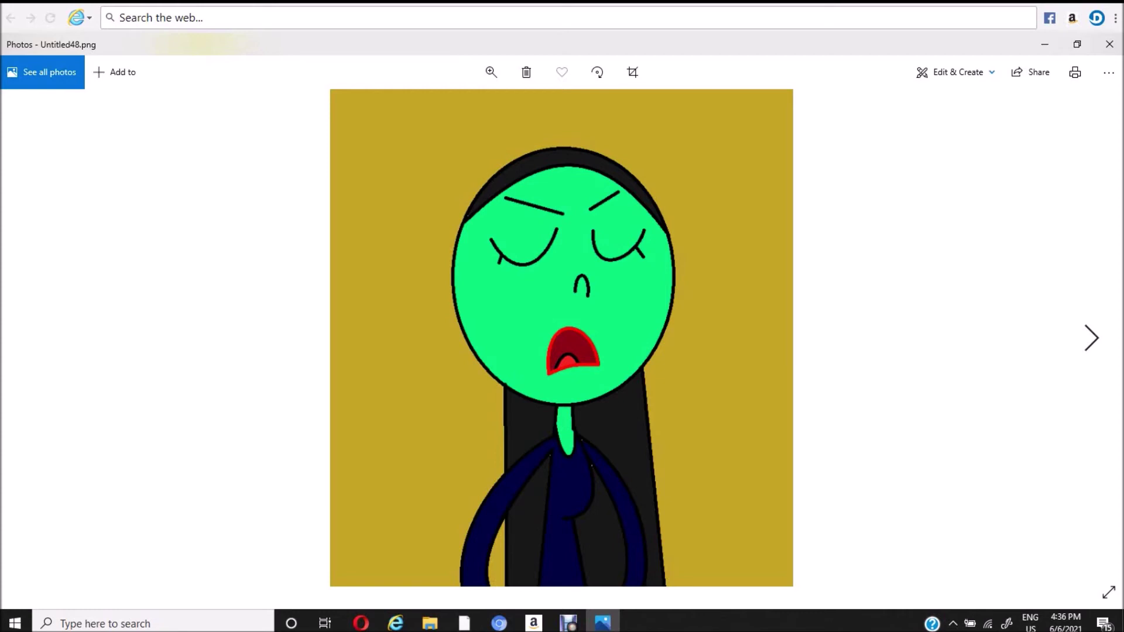
{"action": "key", "text": "Right"}
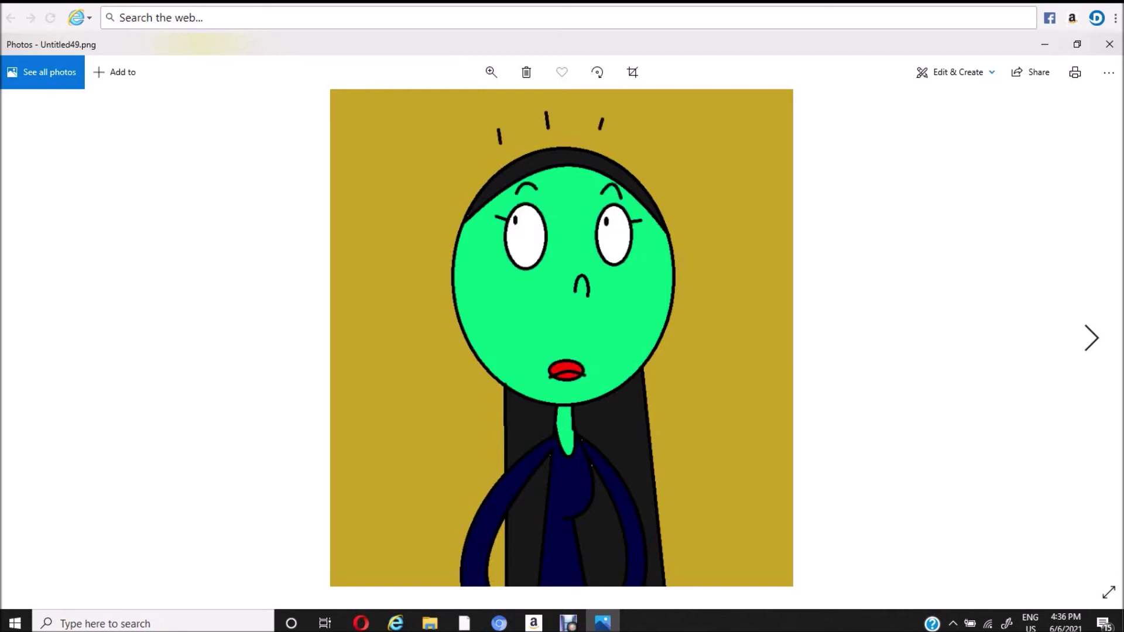
{"action": "key", "text": "Right"}
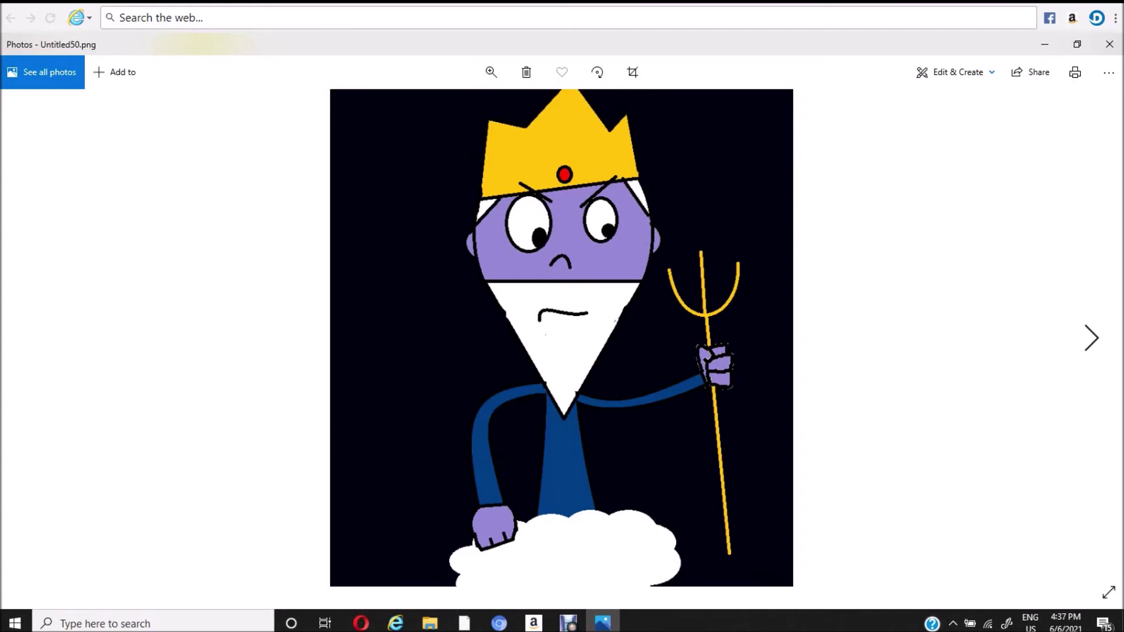
{"action": "key", "text": "Right"}
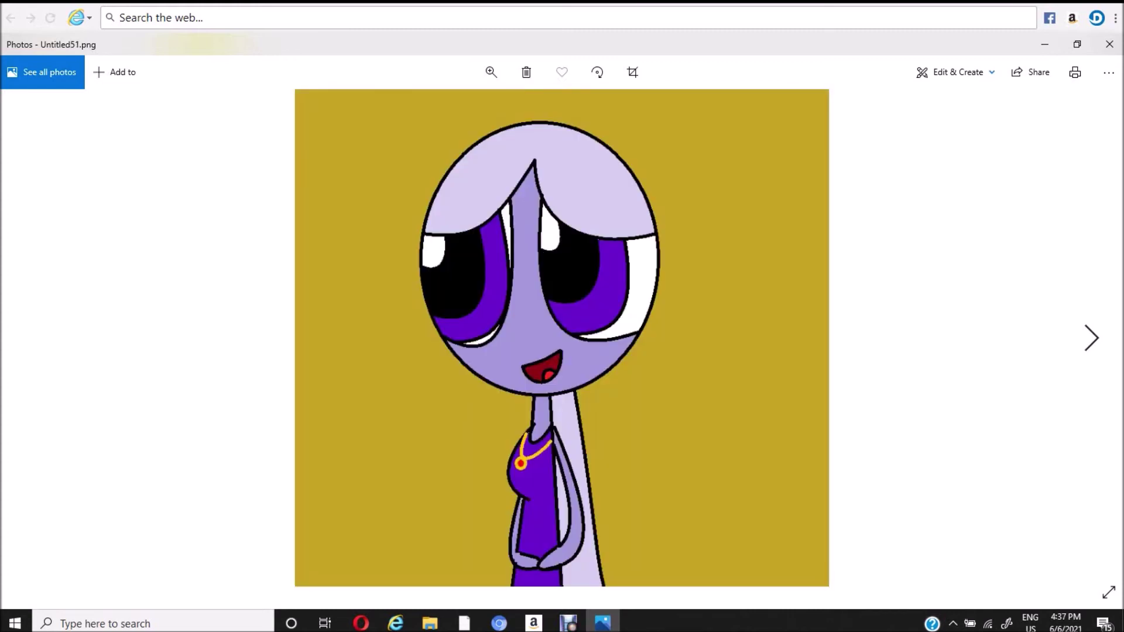
Page through the shouting, worried and teeth-gritting king frames to the trident blast (Untitled58)
{"action": "key", "text": "Right"}
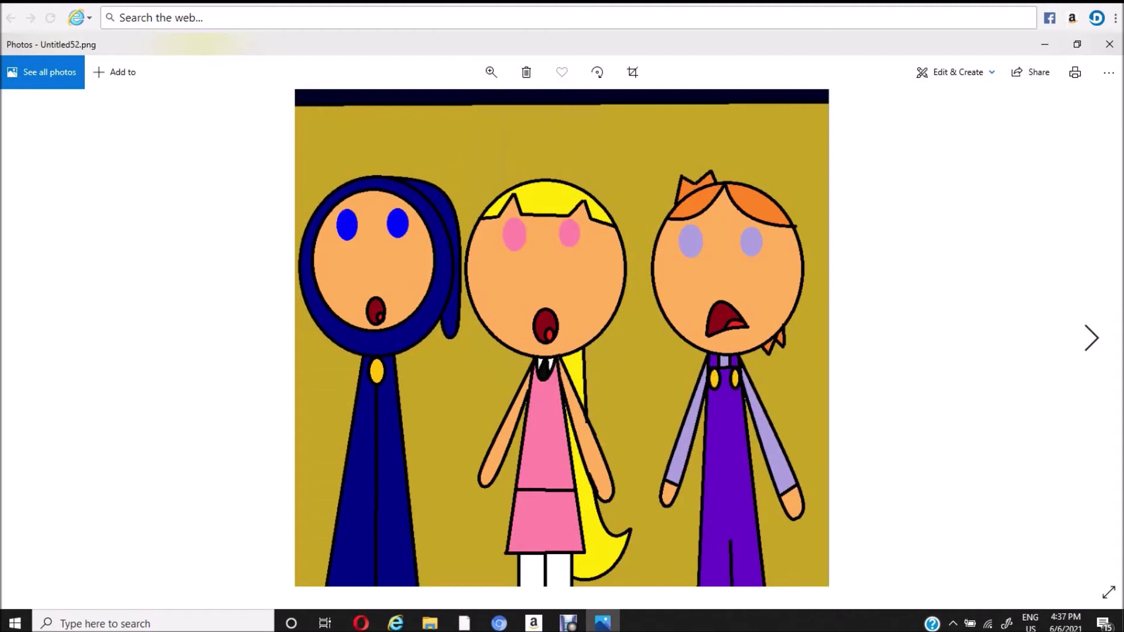
{"action": "key", "text": "Right"}
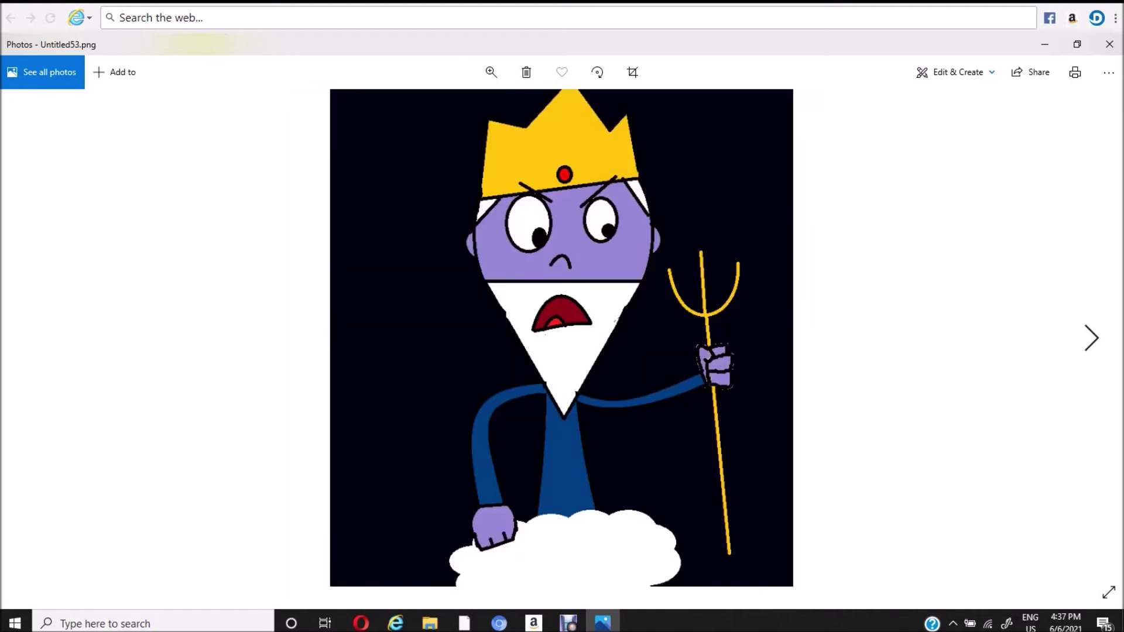
{"action": "key", "text": "Right"}
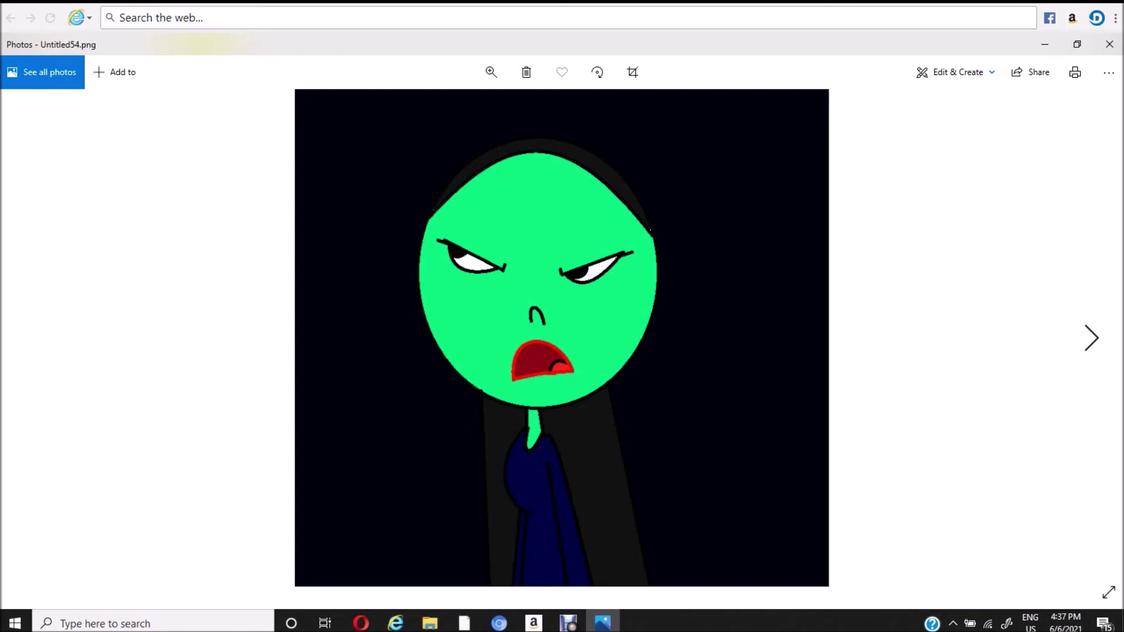
{"action": "key", "text": "Right"}
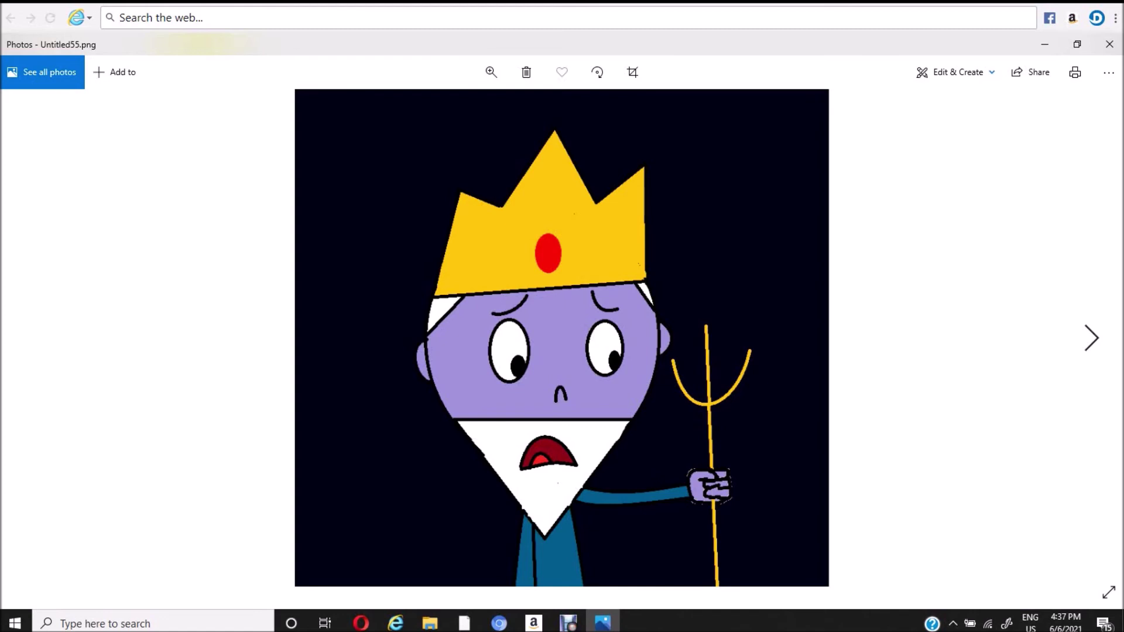
{"action": "key", "text": "Right"}
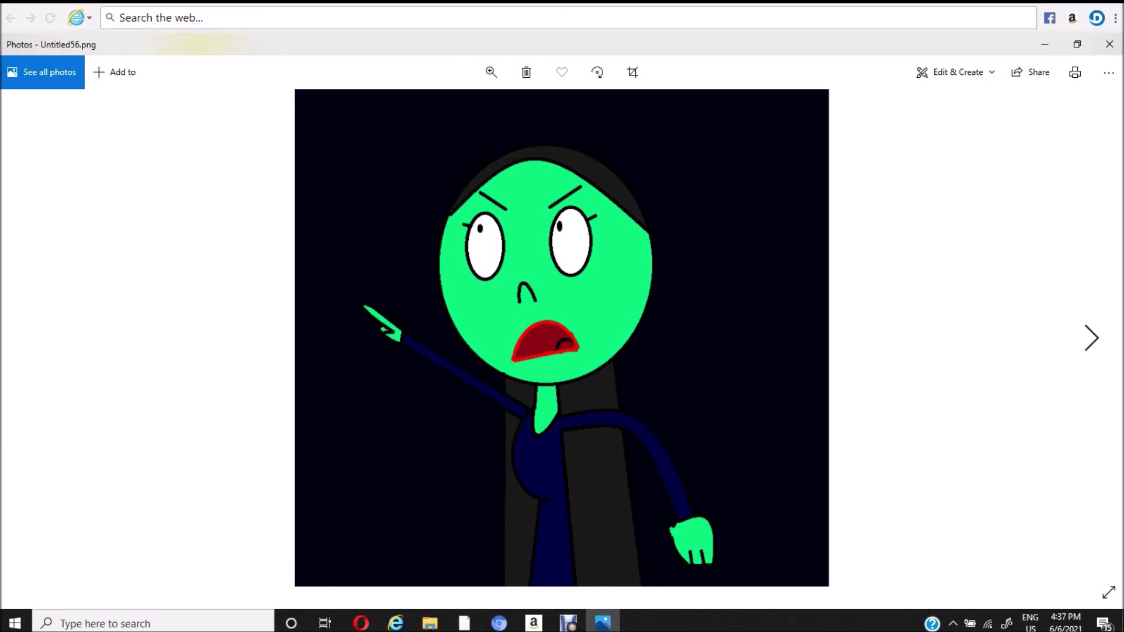
{"action": "key", "text": "Right"}
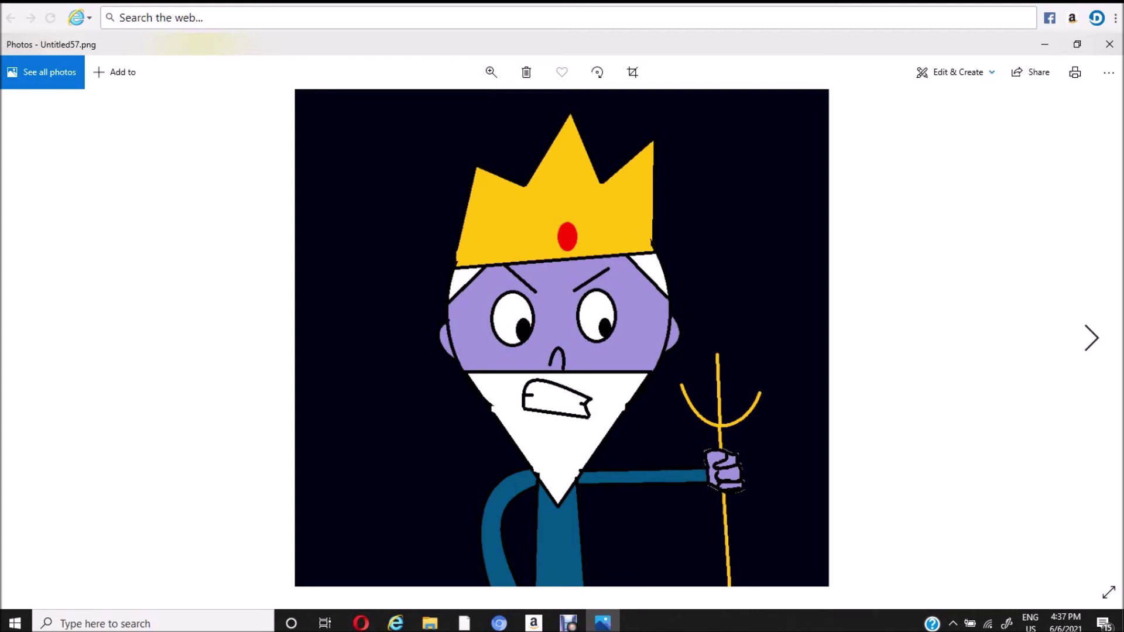
{"action": "key", "text": "Right"}
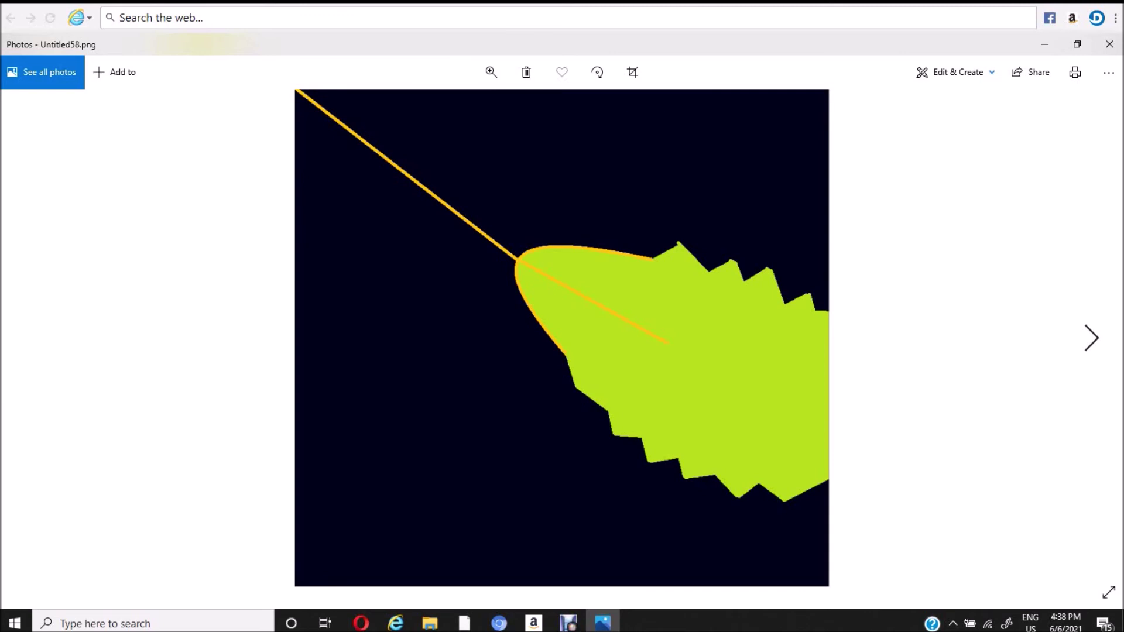
Page from the laughing-woman starburst past the waving lavender-haired girl to the "2 months later..." card
{"action": "key", "text": "Right"}
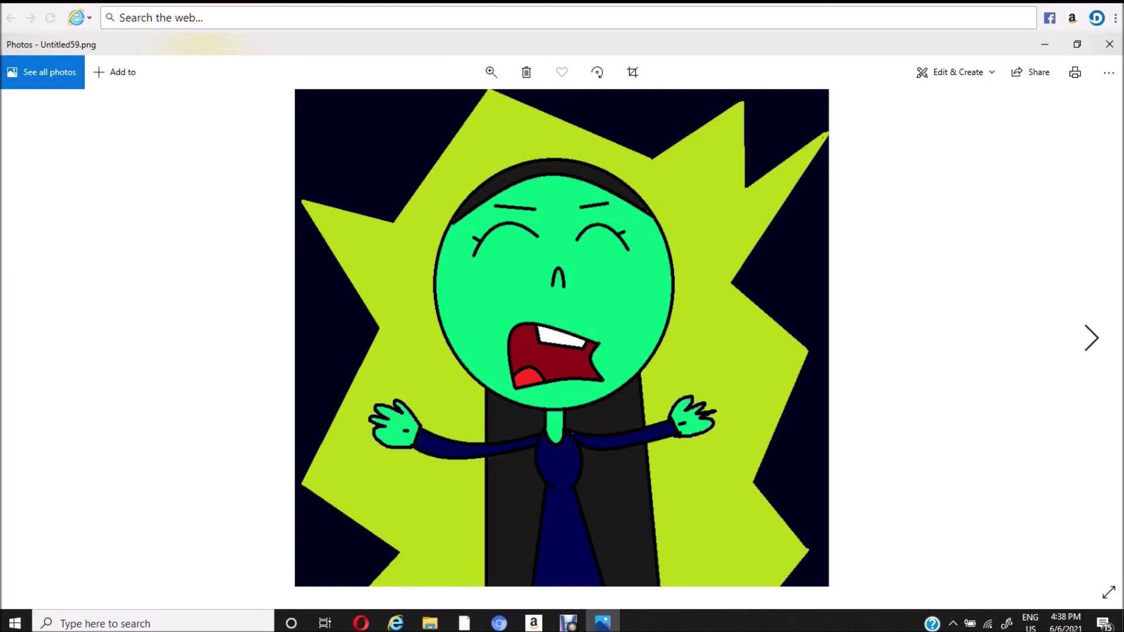
{"action": "key", "text": "Right"}
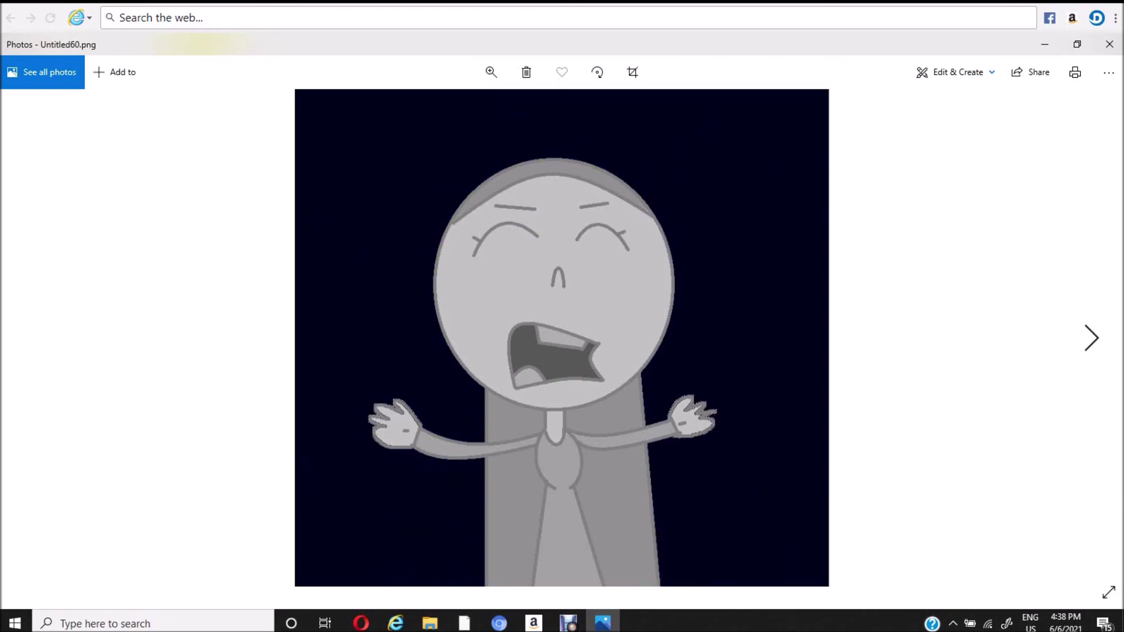
{"action": "key", "text": "Right"}
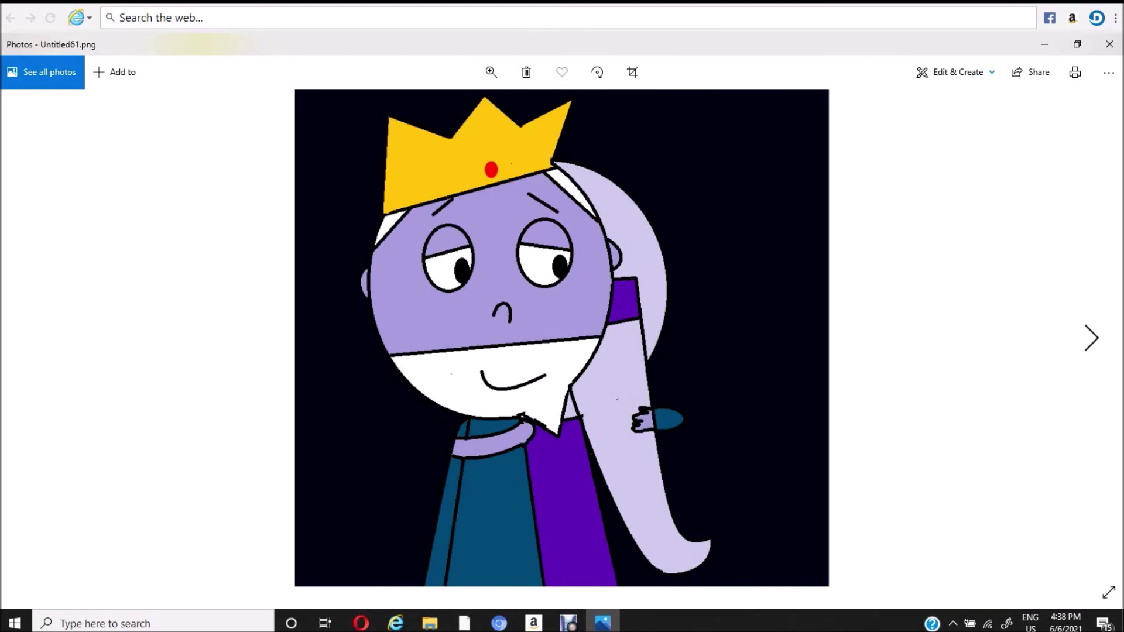
{"action": "key", "text": "Right"}
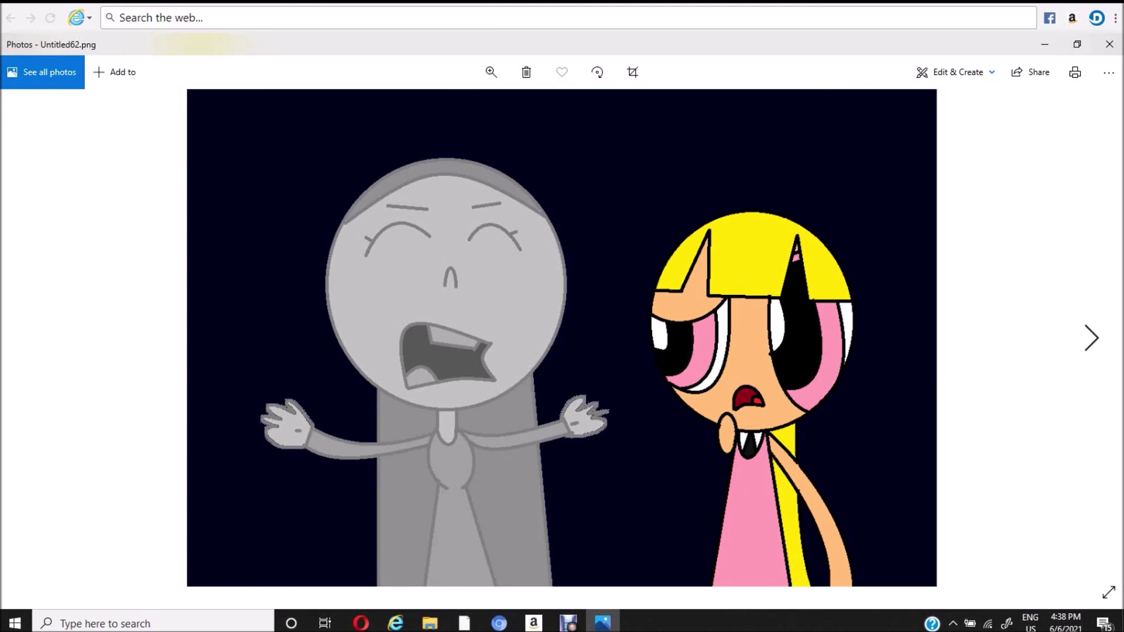
{"action": "key", "text": "Right"}
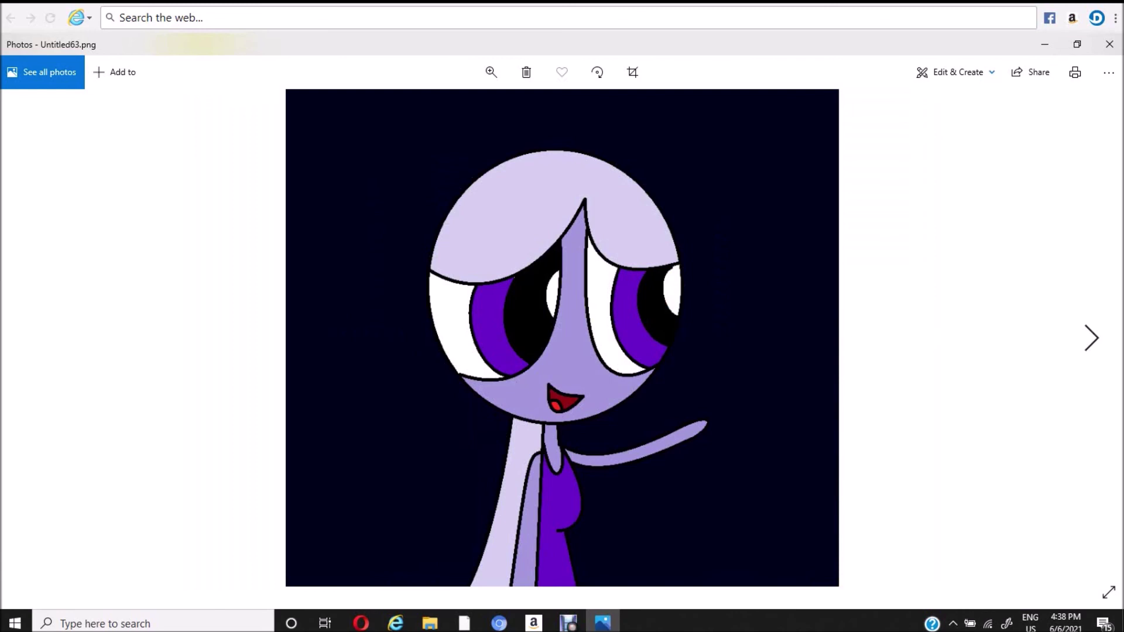
{"action": "key", "text": "Right"}
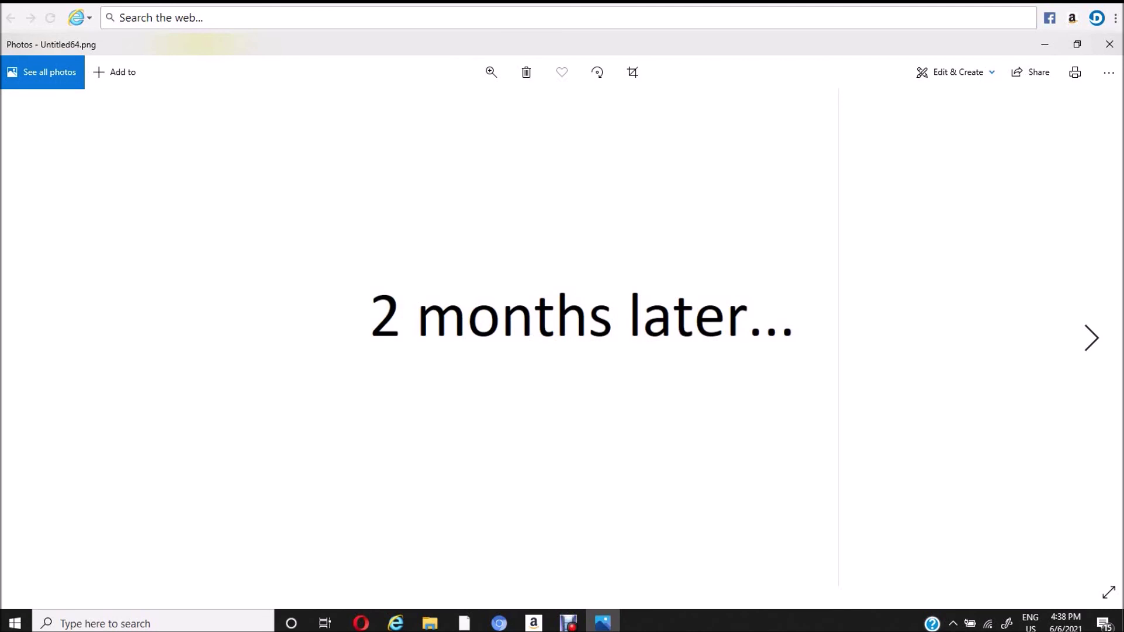
Page from the girl on the lounger through the cat and ring-box close-up to Untitled69
{"action": "key", "text": "Right"}
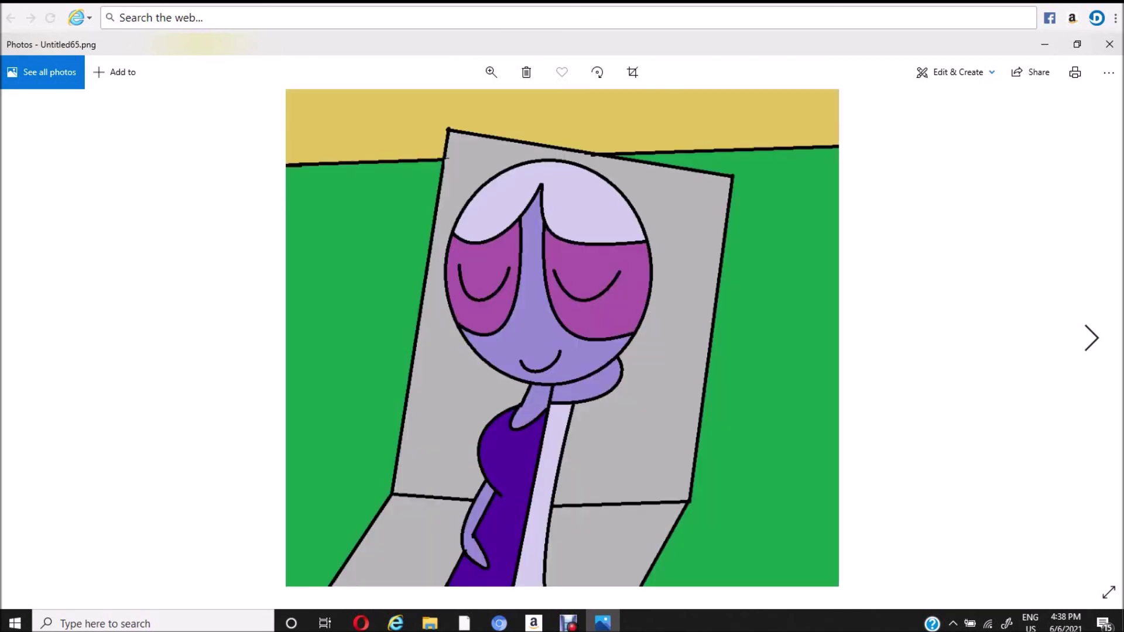
{"action": "key", "text": "Right"}
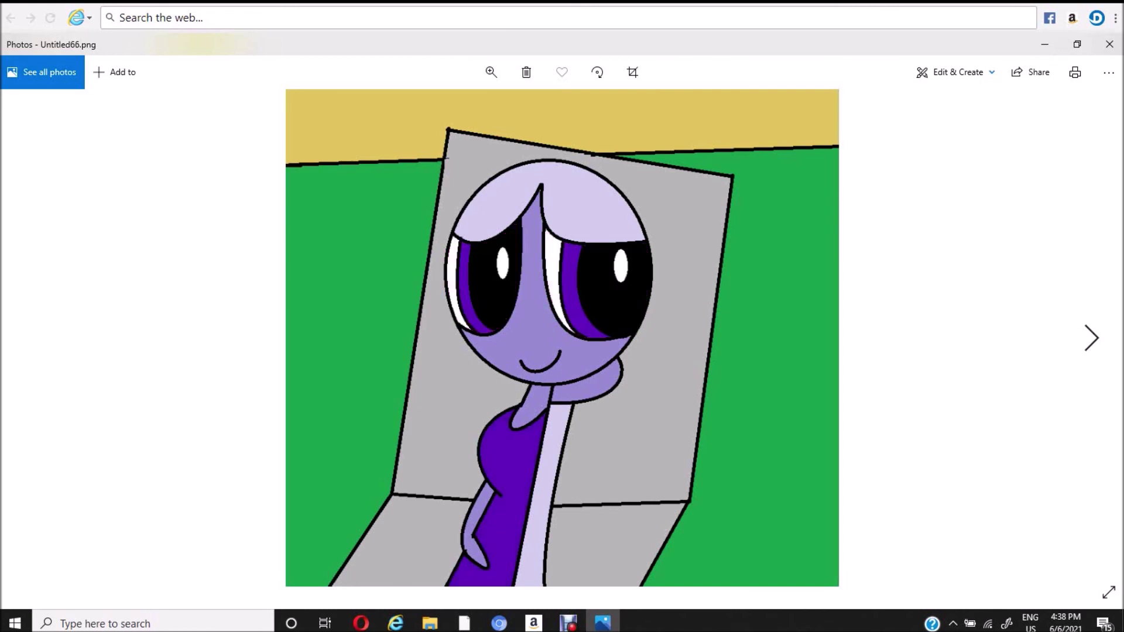
{"action": "key", "text": "Right"}
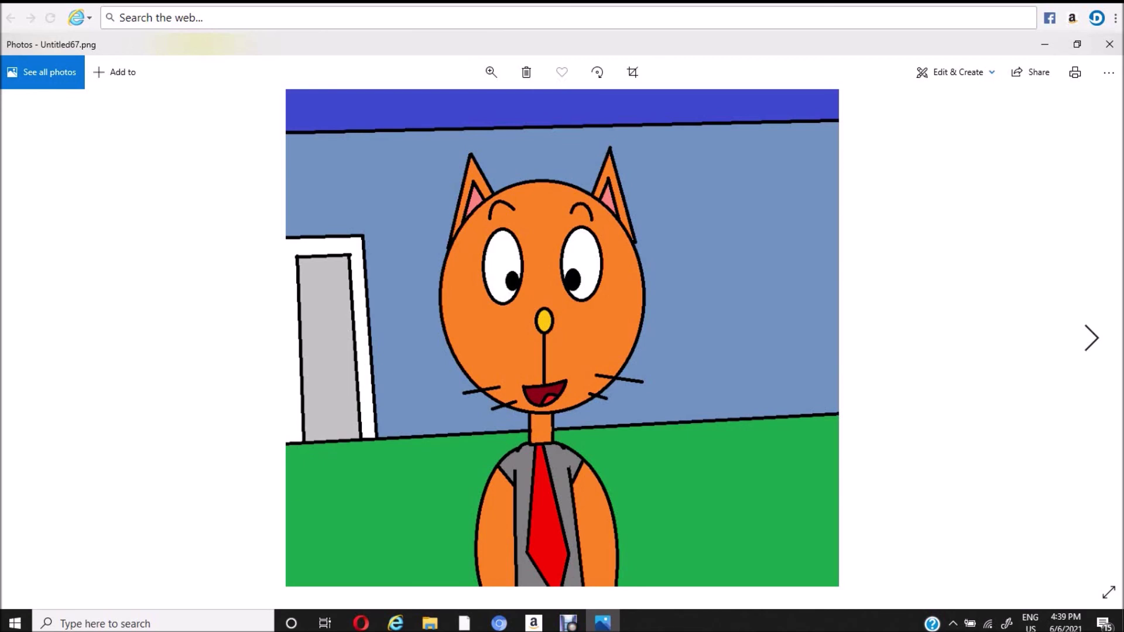
{"action": "key", "text": "Right"}
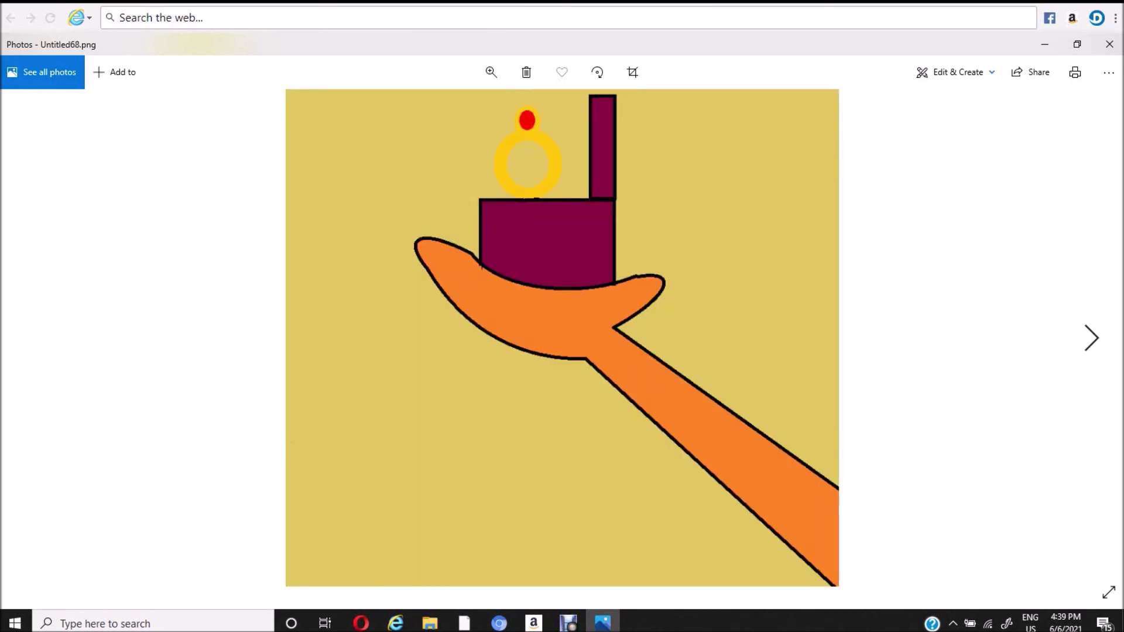
{"action": "key", "text": "Right"}
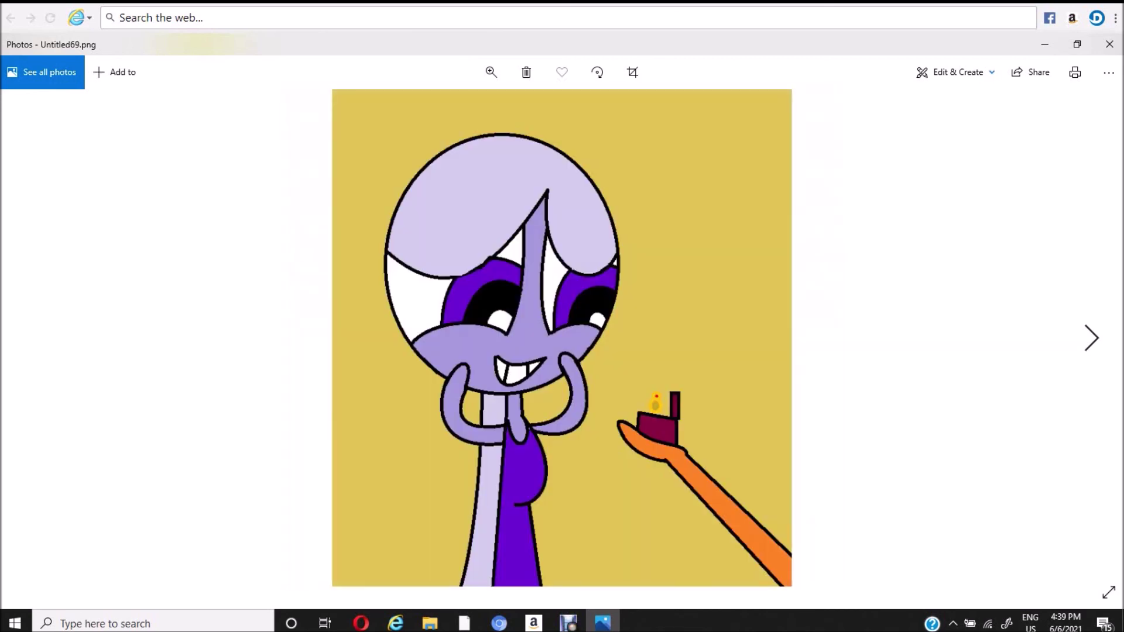